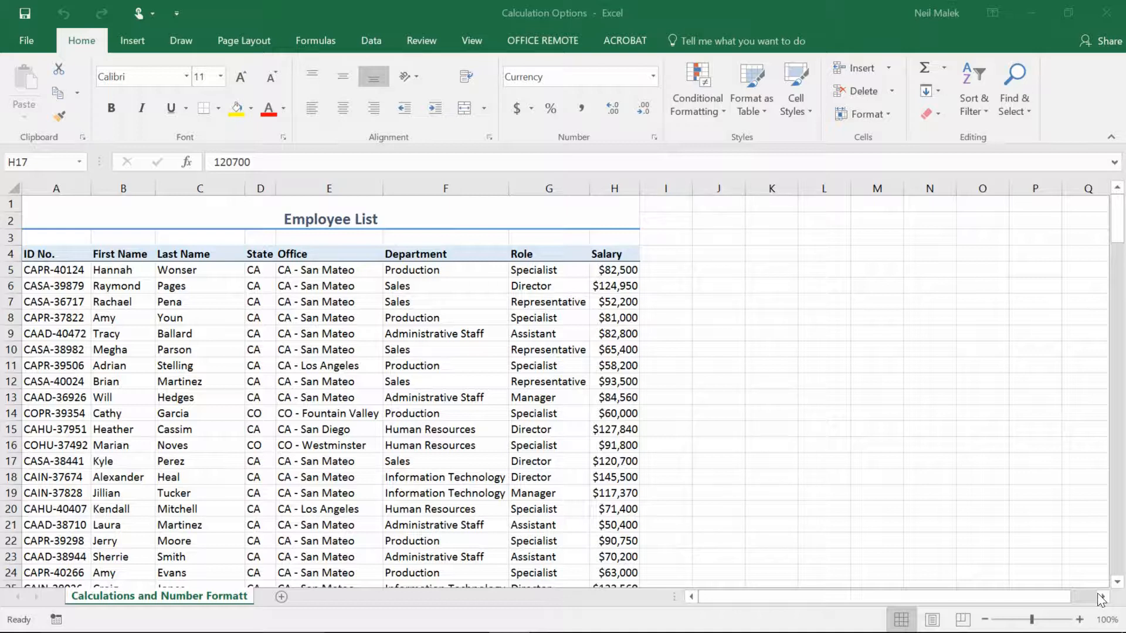
left_click(331, 321)
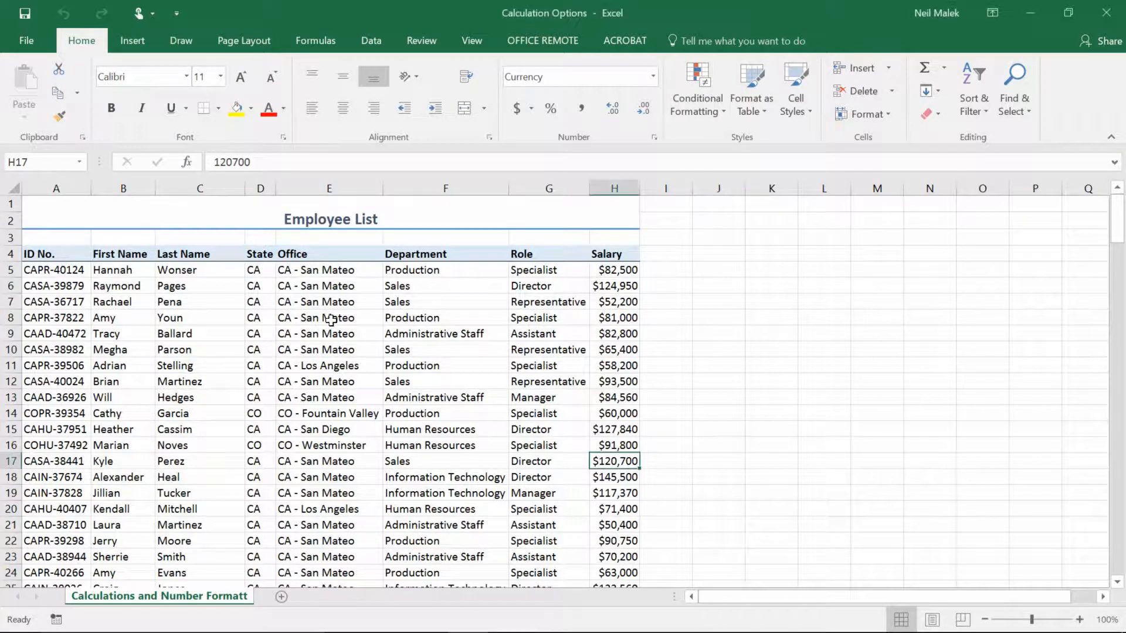
left_click(328, 320)
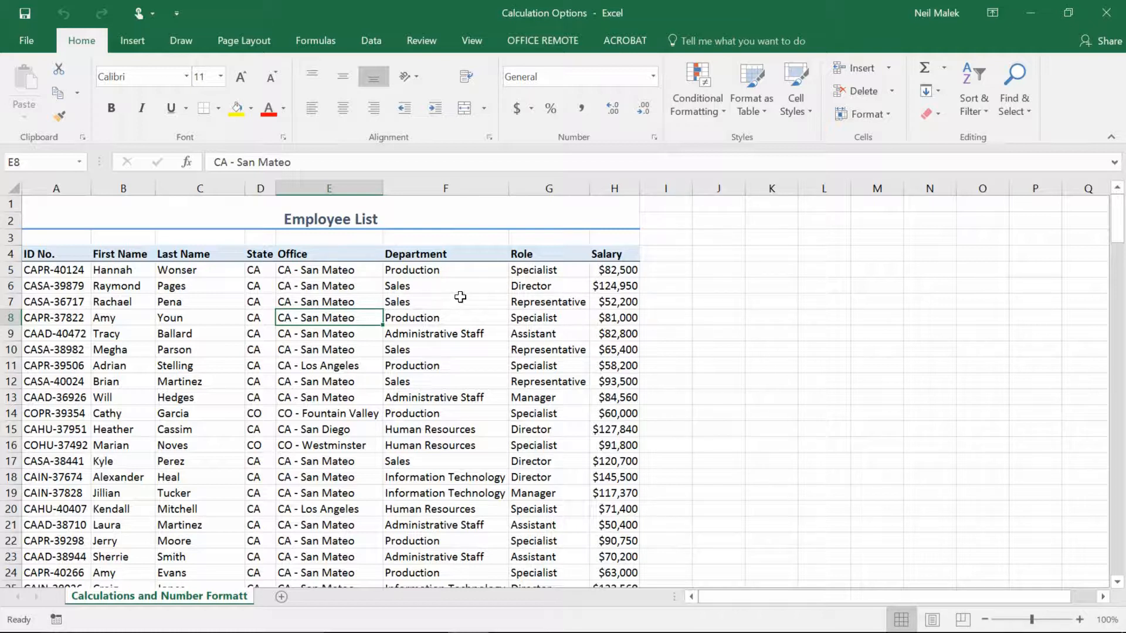
left_click_drag(460, 254, 437, 478)
left_click_drag(623, 262, 645, 446)
Step: Create a PivotTable on a new worksheet from the employee list range A4:H186
left_click(385, 378)
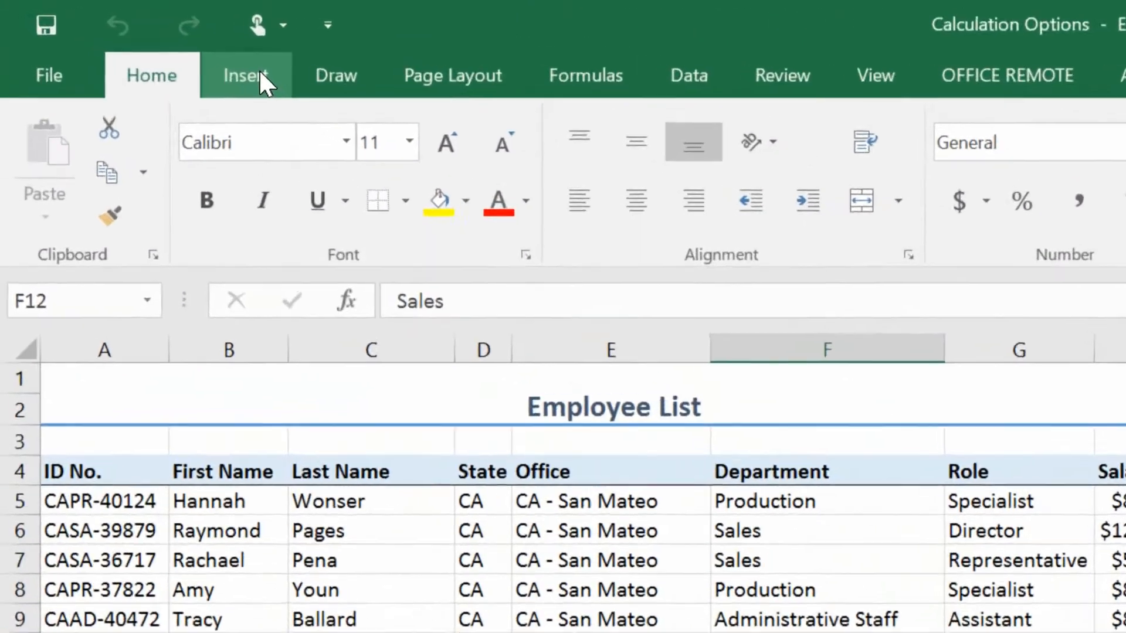
left_click(139, 40)
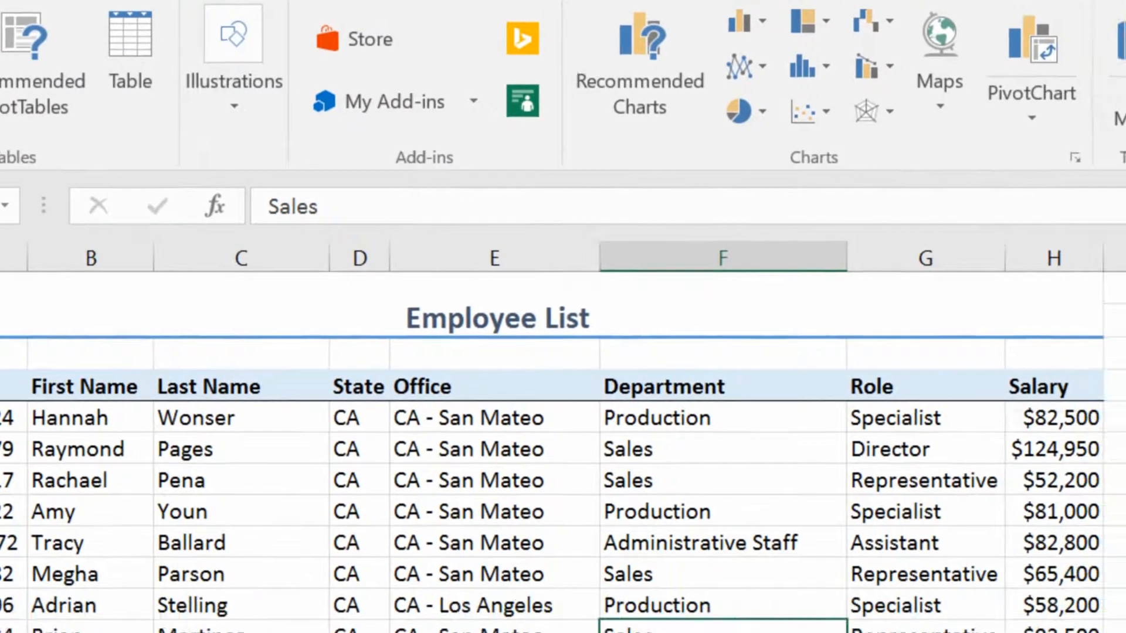
left_click(28, 173)
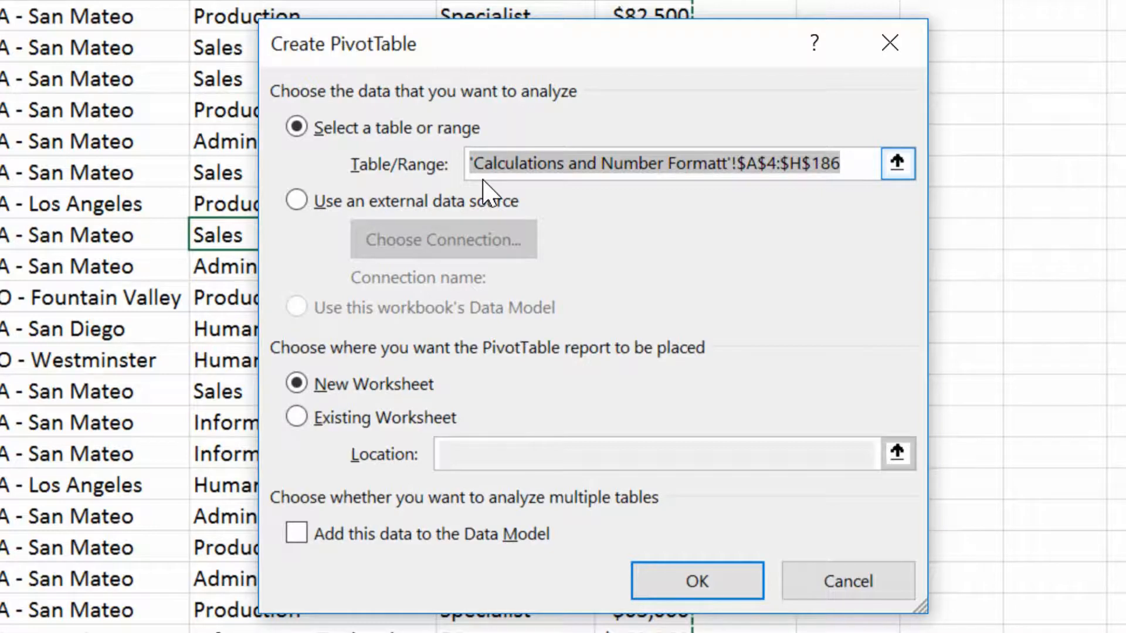
key("Return")
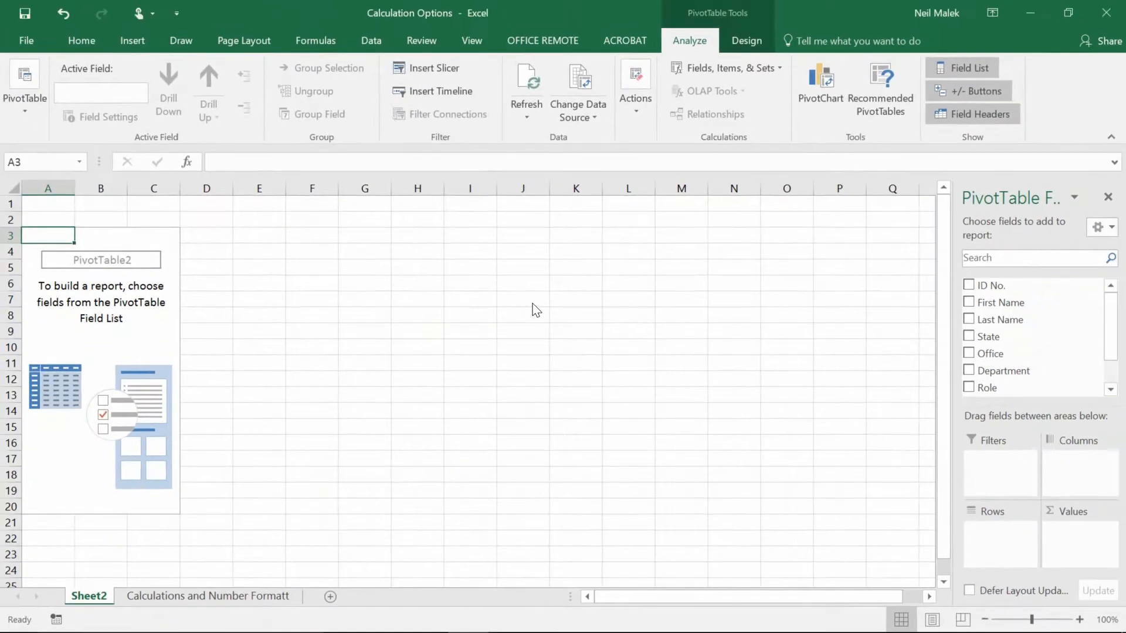
Step: Add the Department field as rows and the Salary field as summed values in the PivotTable
left_click(1080, 620)
left_click(1080, 619)
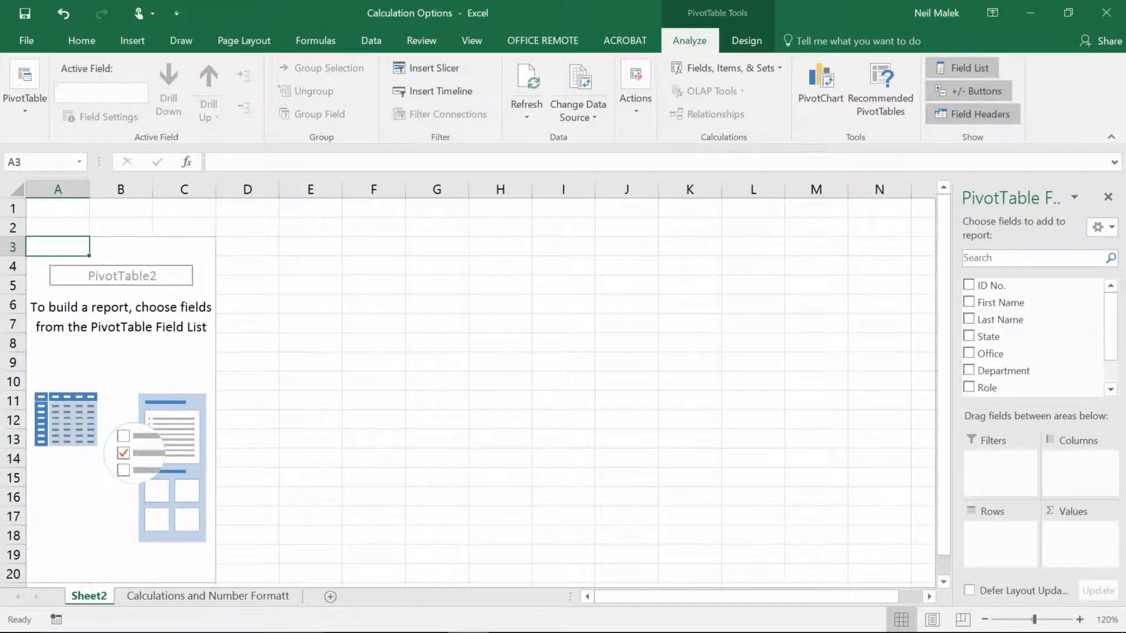
scroll(1116, 358, "down", 1)
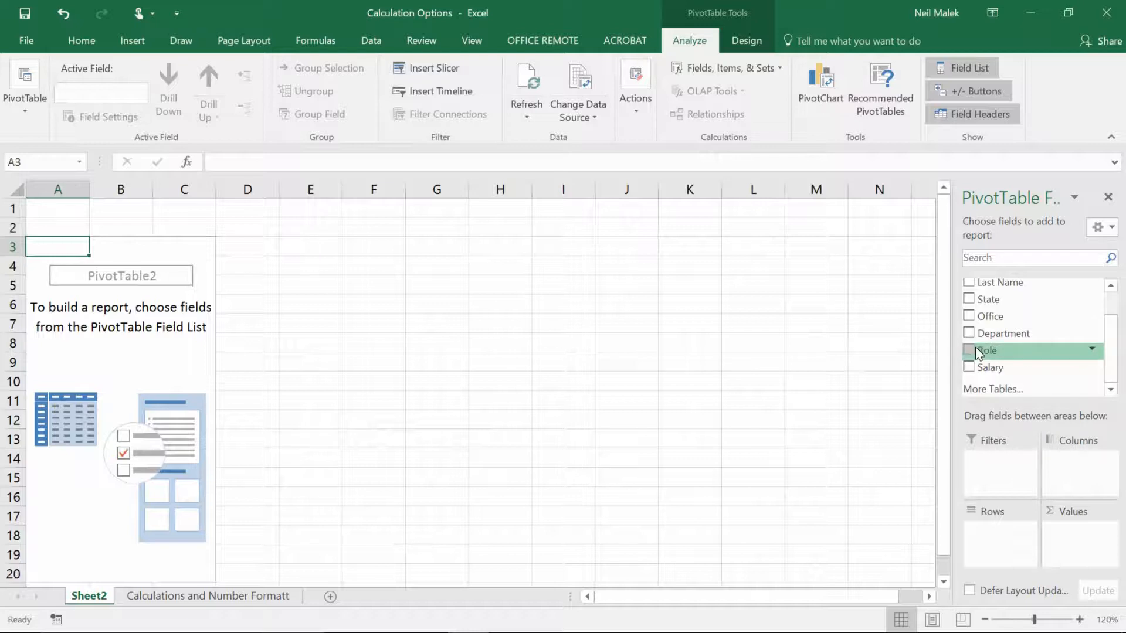
left_click(969, 333)
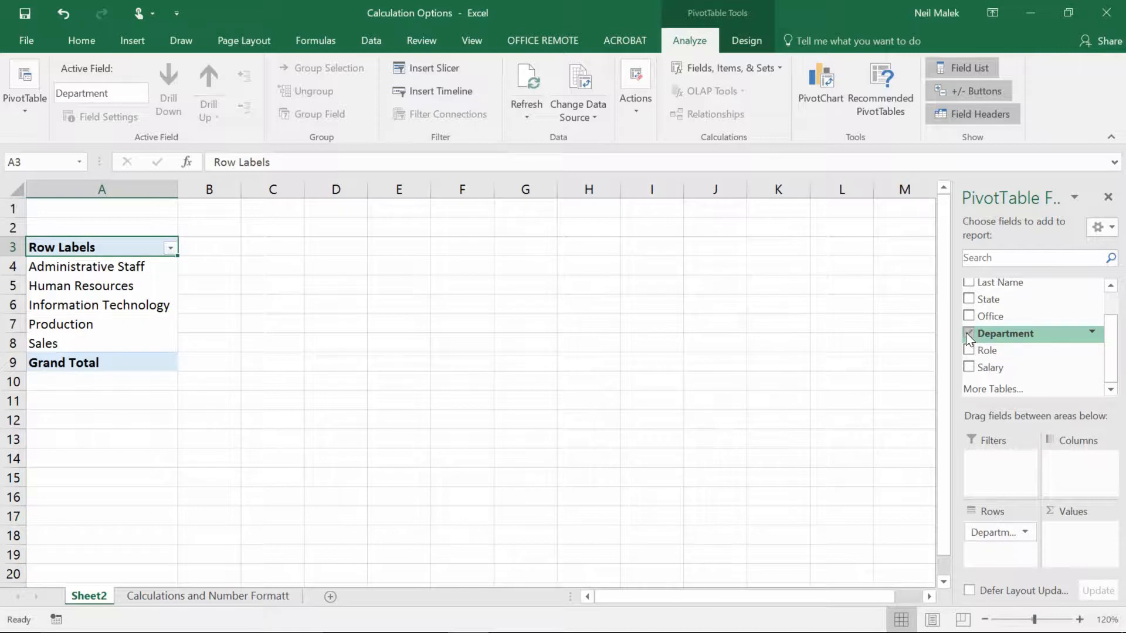
left_click(969, 367)
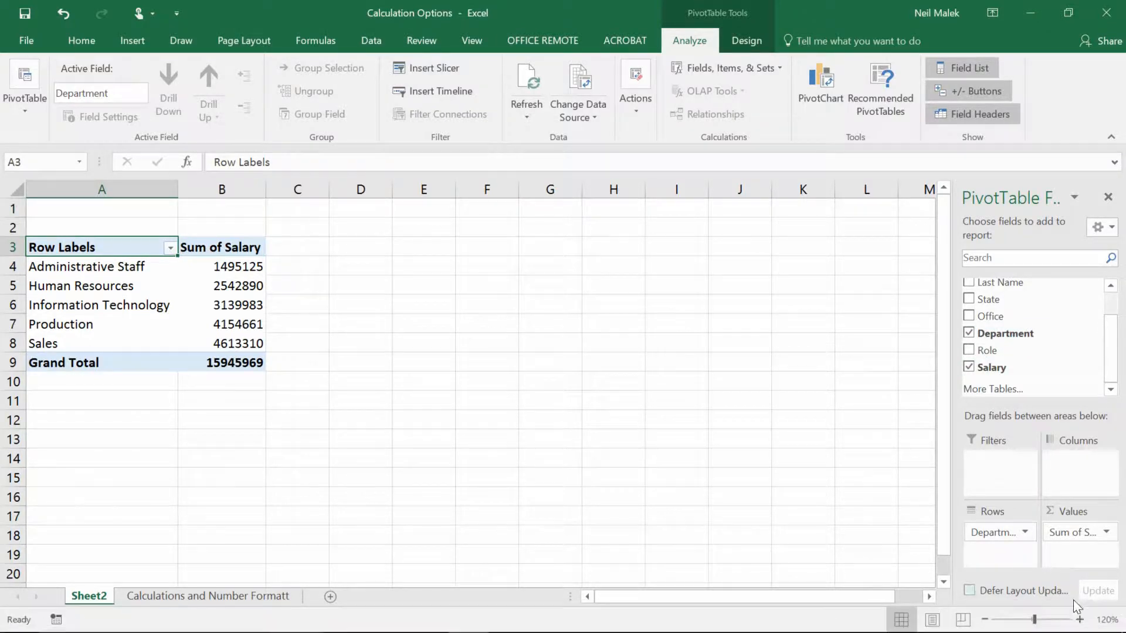
Step: Rename the Sum of Salary value field as Total Salary and give it the Accounting number format with two decimals and the $ symbol
left_click(1080, 620)
left_click(1080, 620)
left_click(1080, 619)
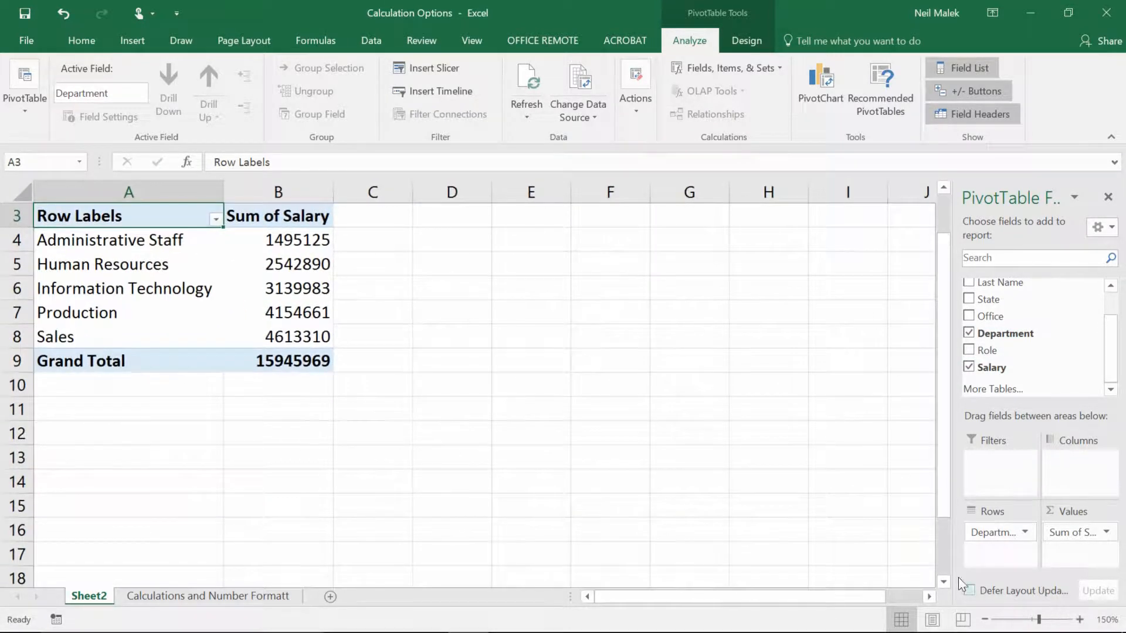
scroll(422, 374, "up", 1)
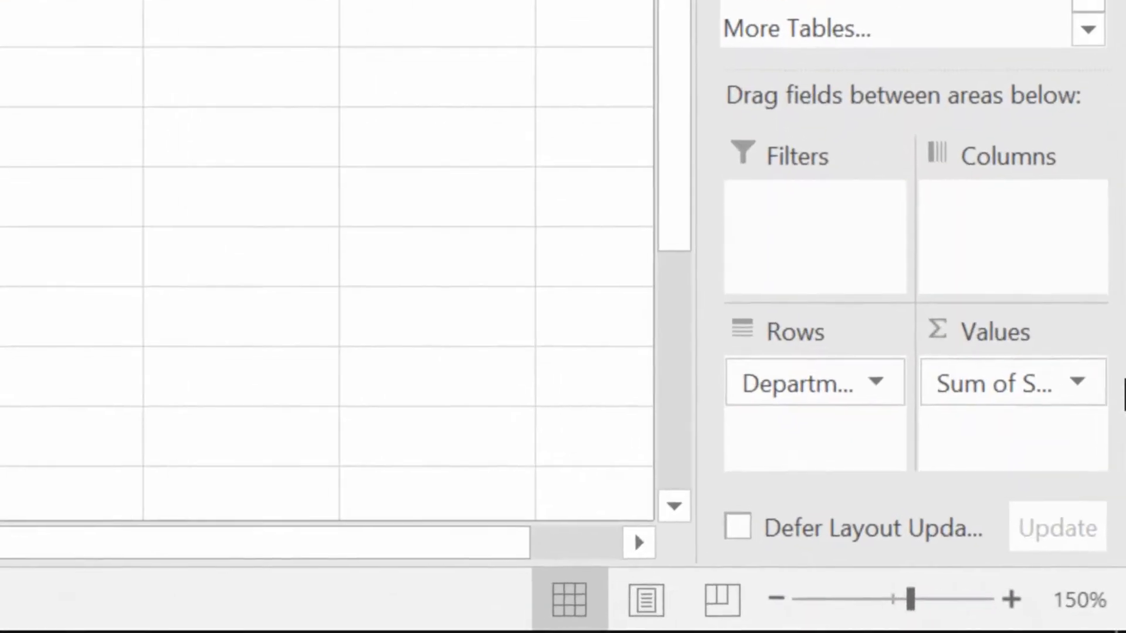
left_click(1076, 380)
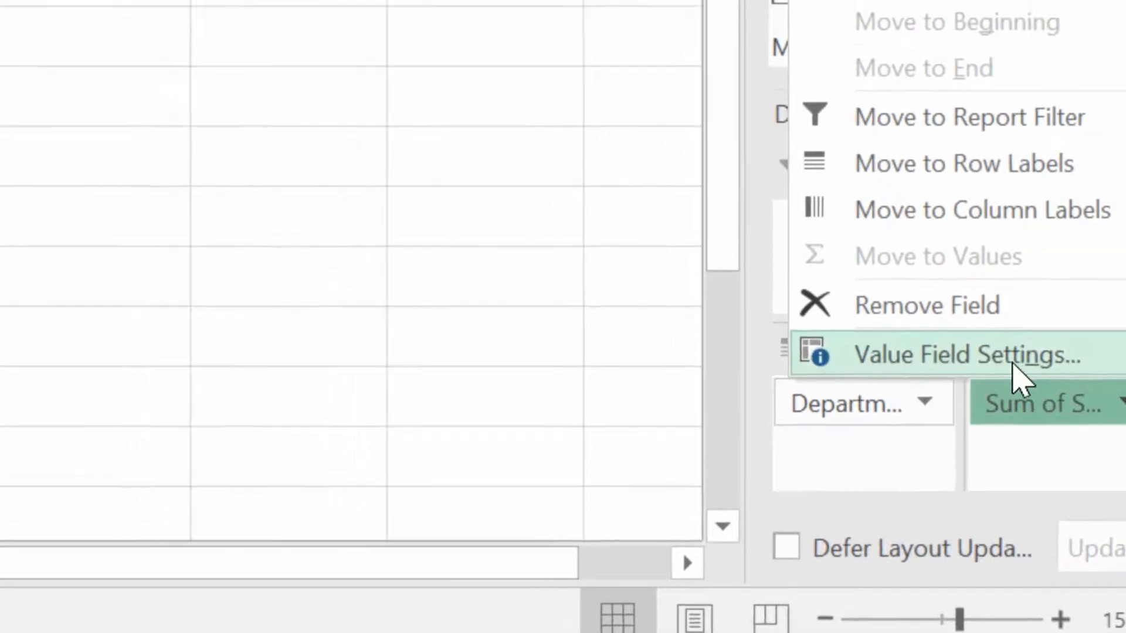
left_click(960, 341)
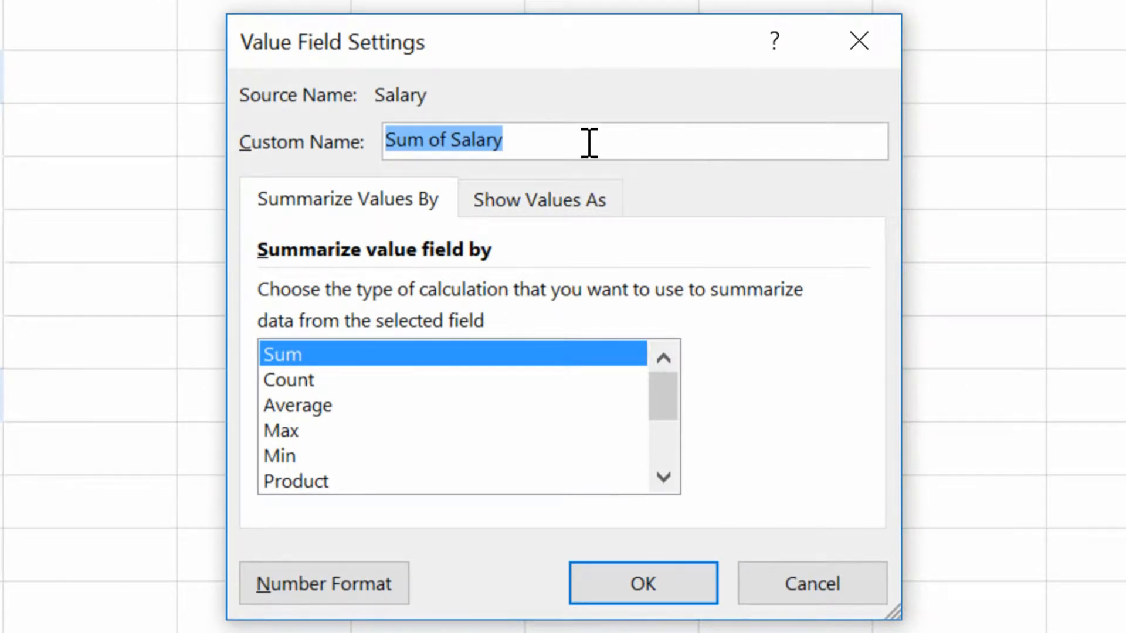
type("Total Salary")
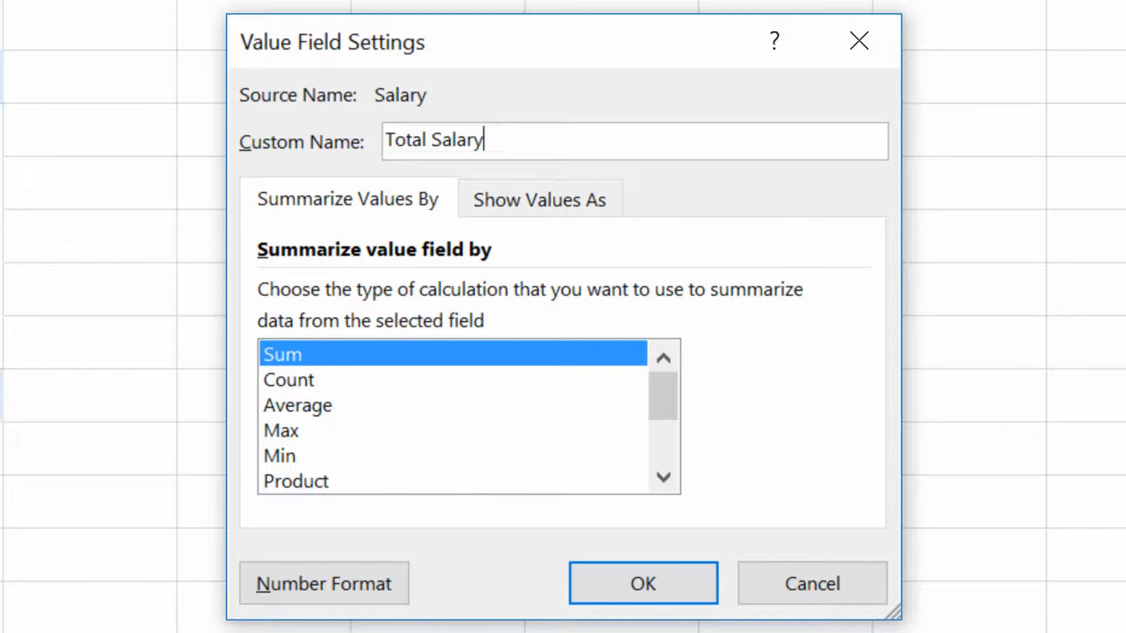
left_click(344, 598)
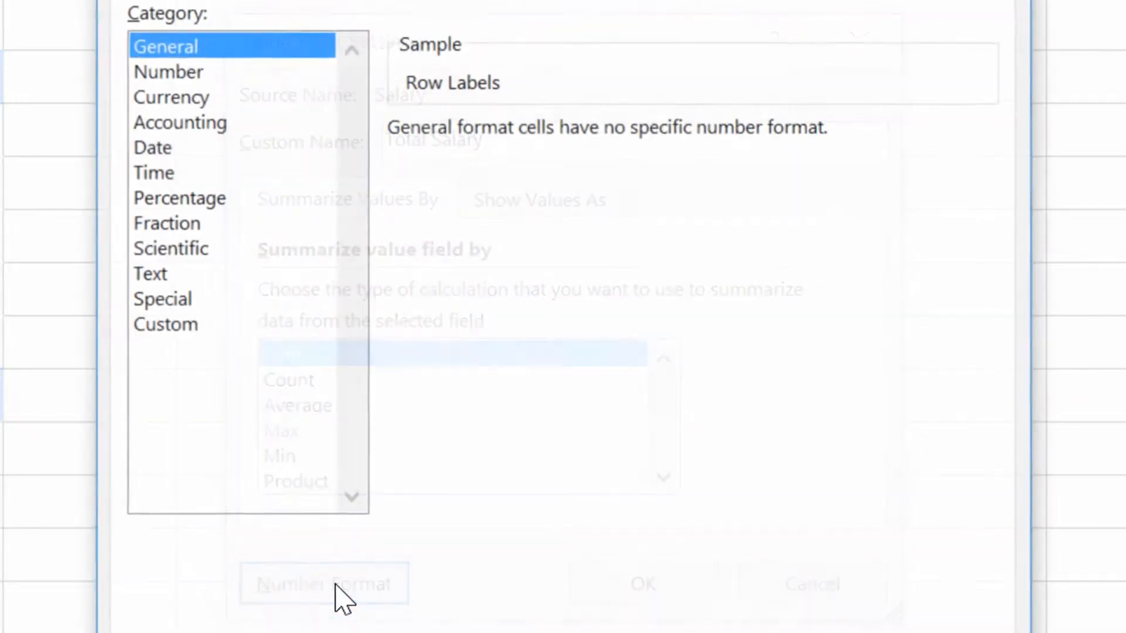
left_click(208, 125)
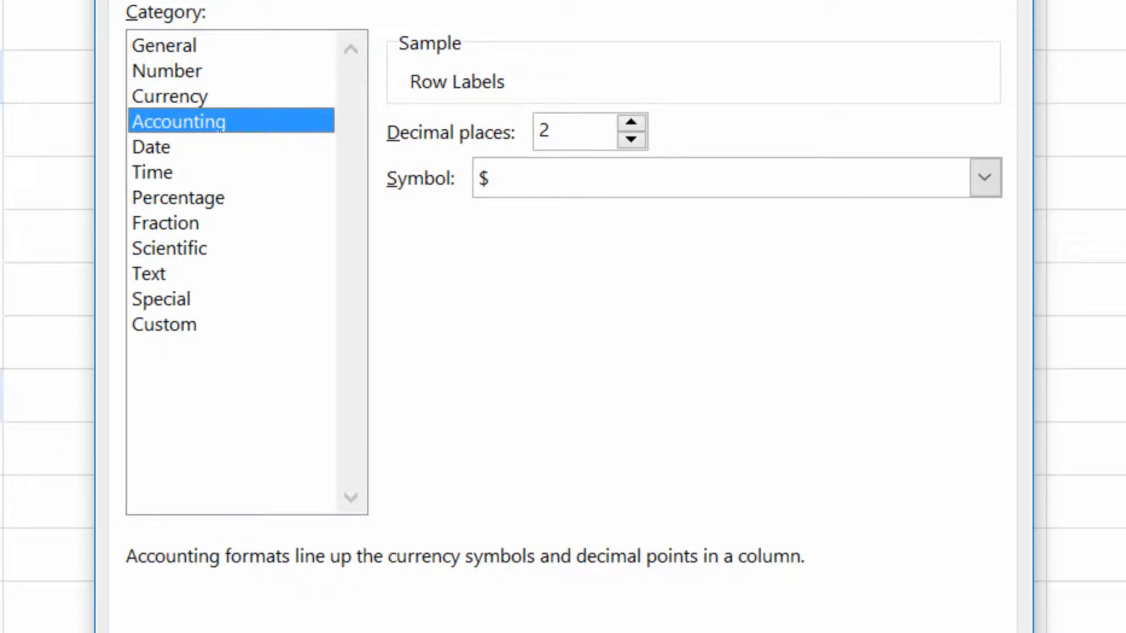
key("Return")
left_click(679, 593)
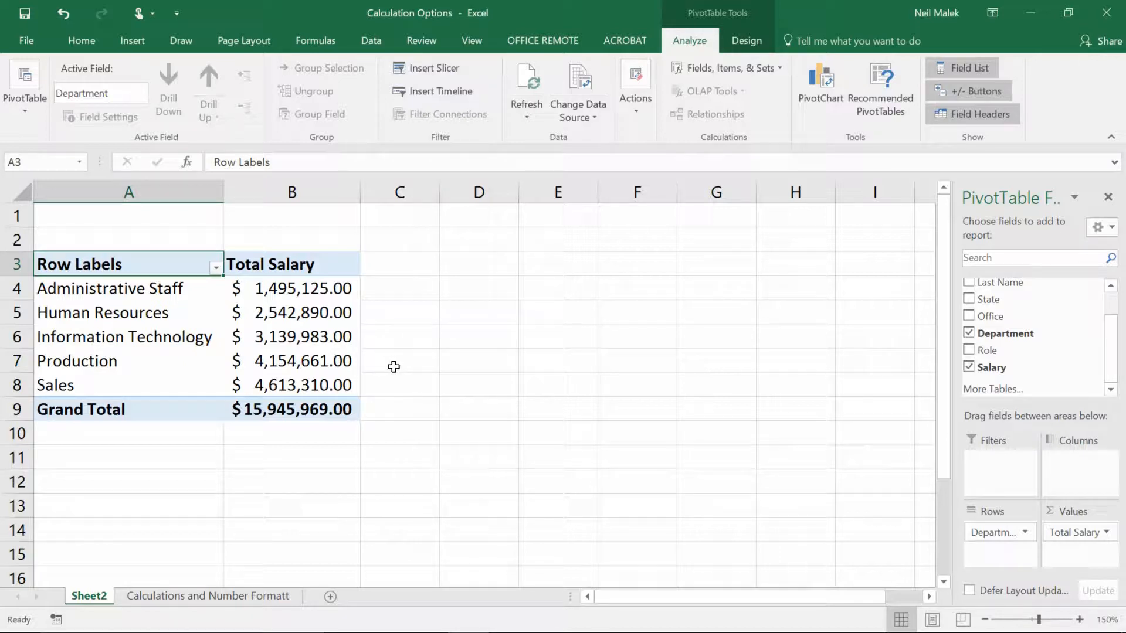
Step: Add the Last Name field to the PivotTable's values area below Total Salary, keeping it out of the rows
mouse_move(301, 385)
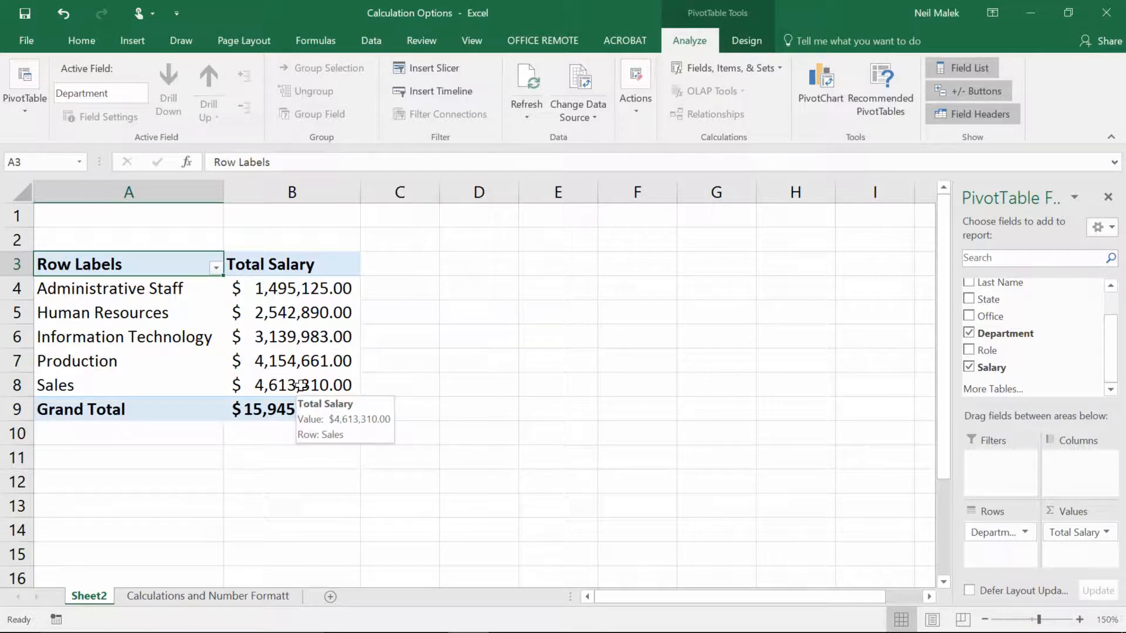
mouse_move(305, 288)
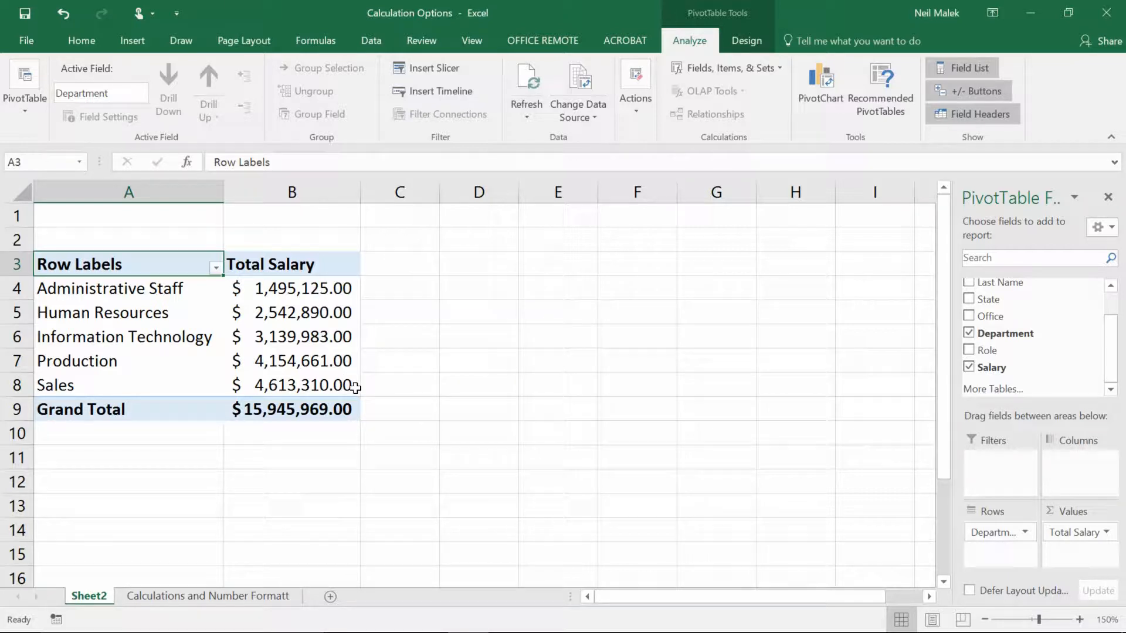
mouse_move(356, 385)
scroll(1114, 311, "up", 1)
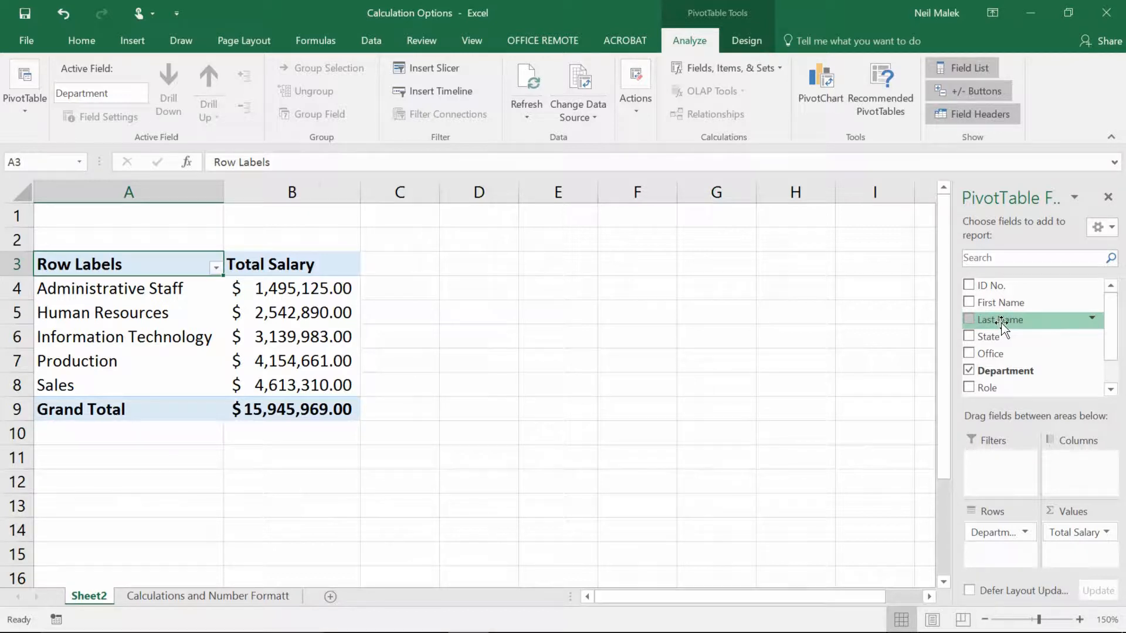
left_click(969, 322)
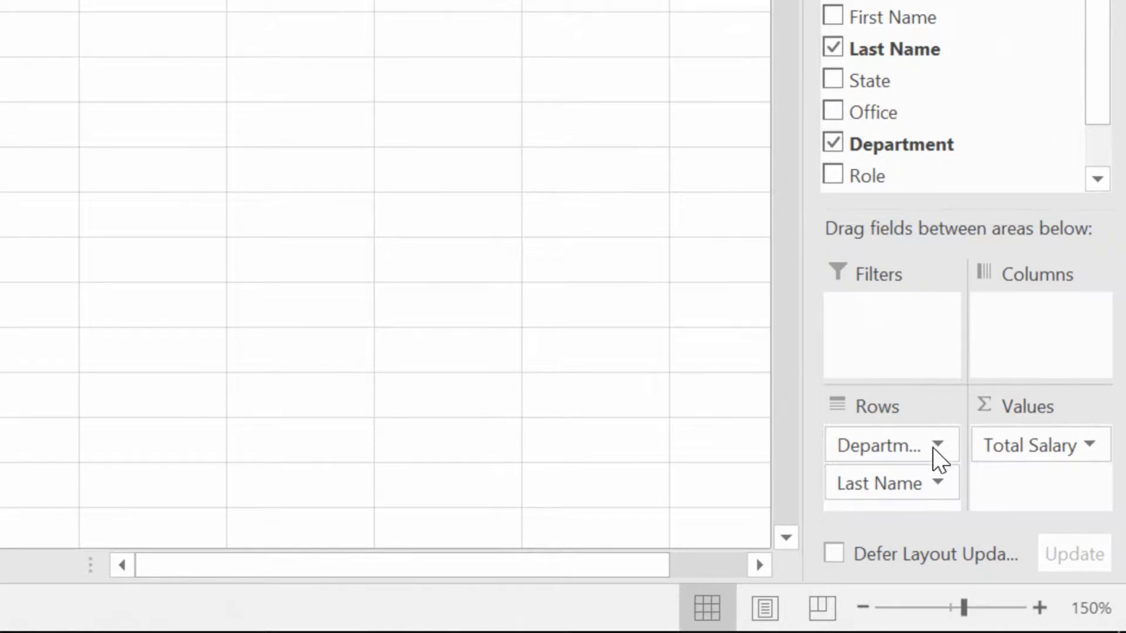
left_click(834, 48)
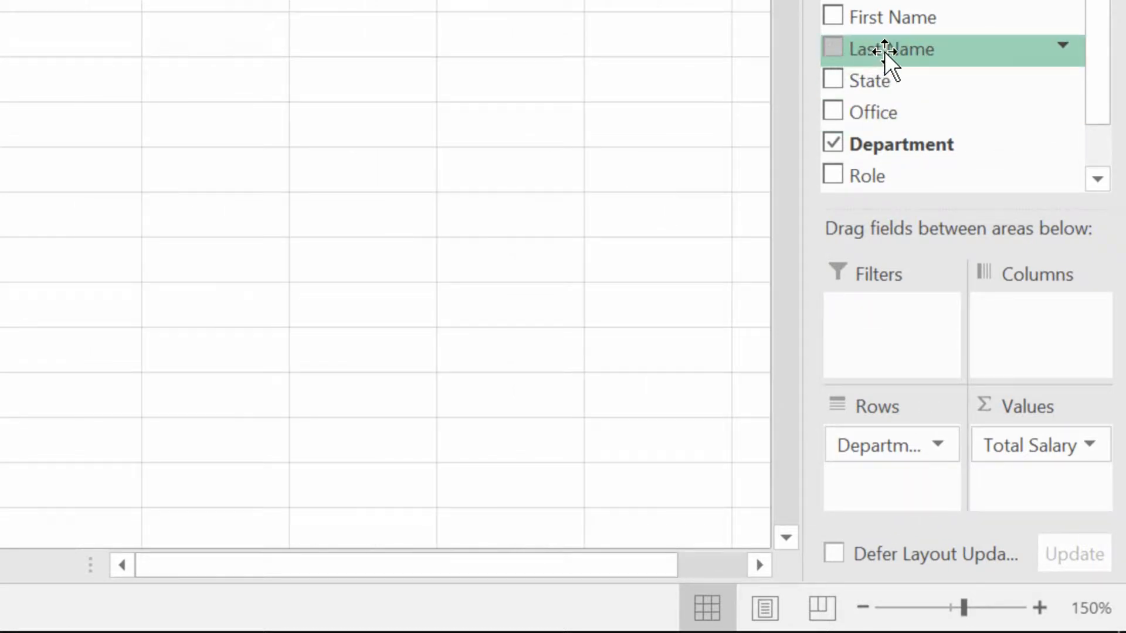
left_click_drag(884, 50, 1057, 484)
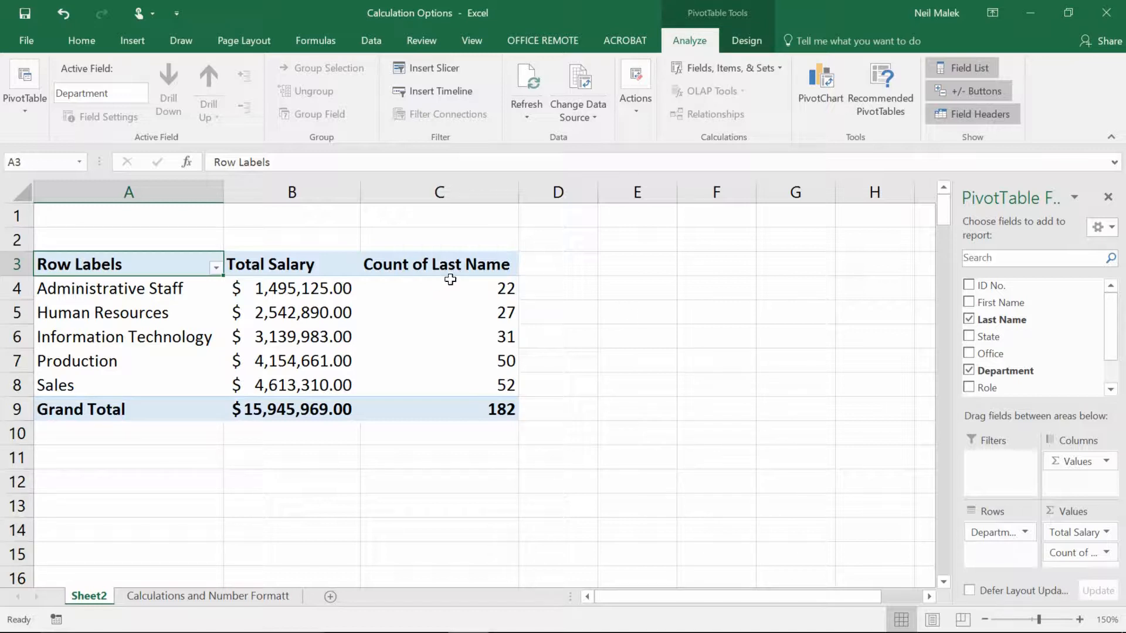
Step: Rename the Count of Last Name value field as No. Employees
left_click(1106, 554)
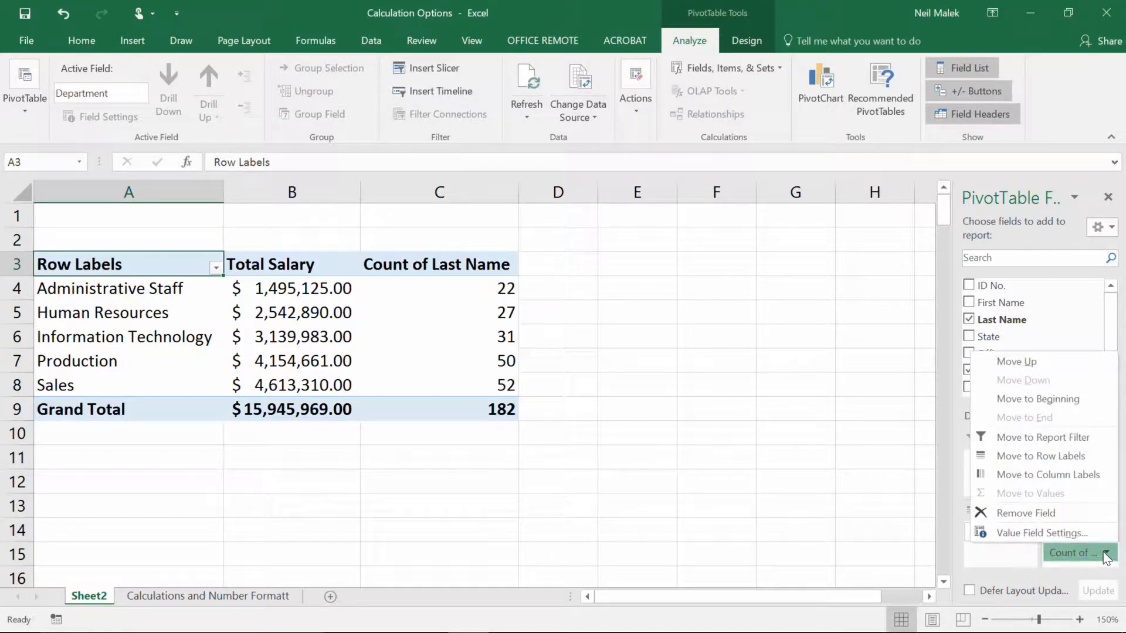
left_click(1055, 536)
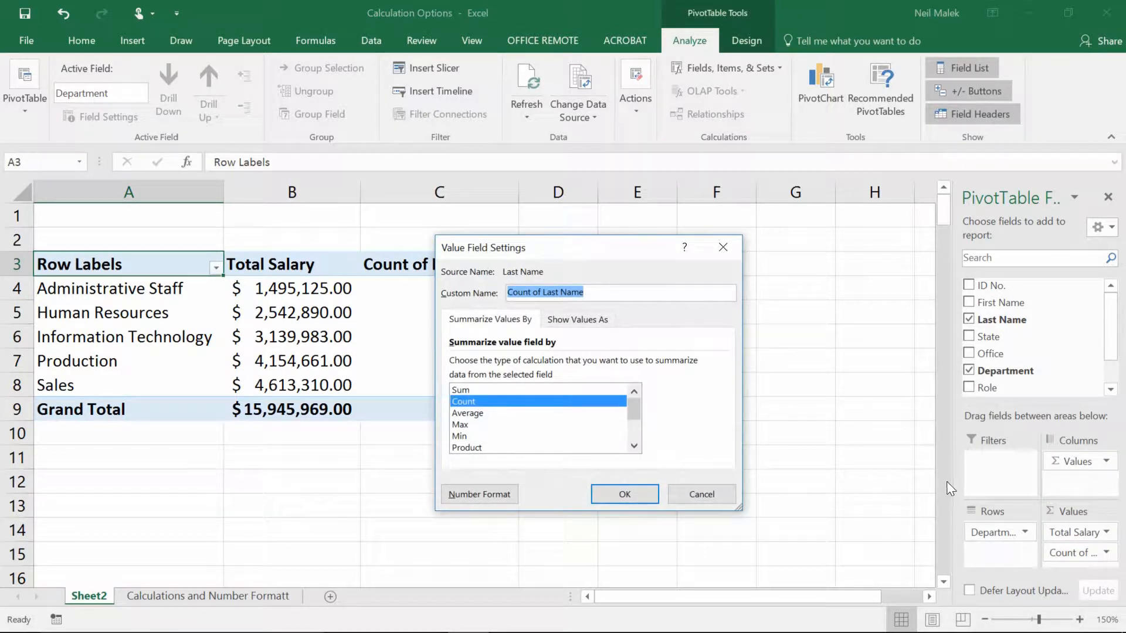
type("No. Employees")
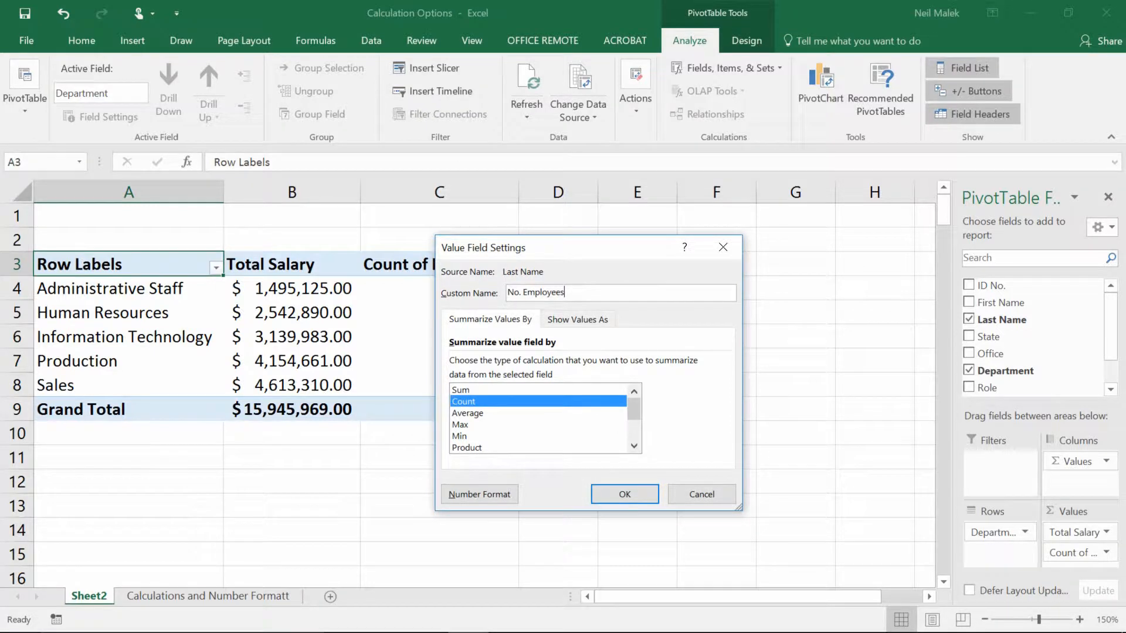
key("Return")
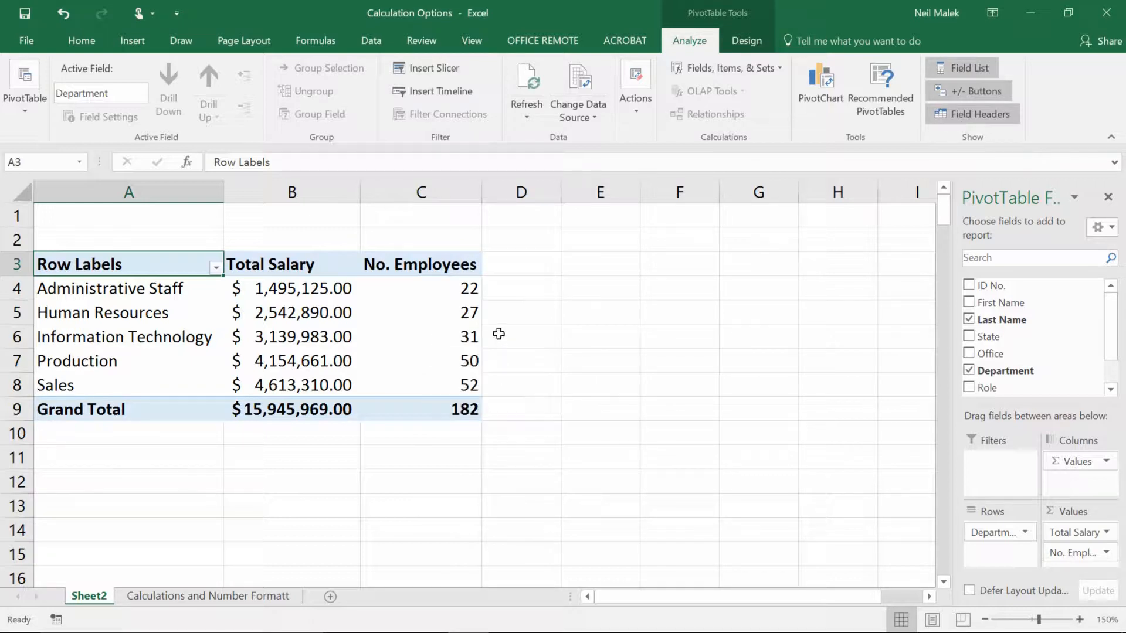
Step: Add the Salary field to the values area a second time, between Total Salary and No. Employees
left_click(319, 388)
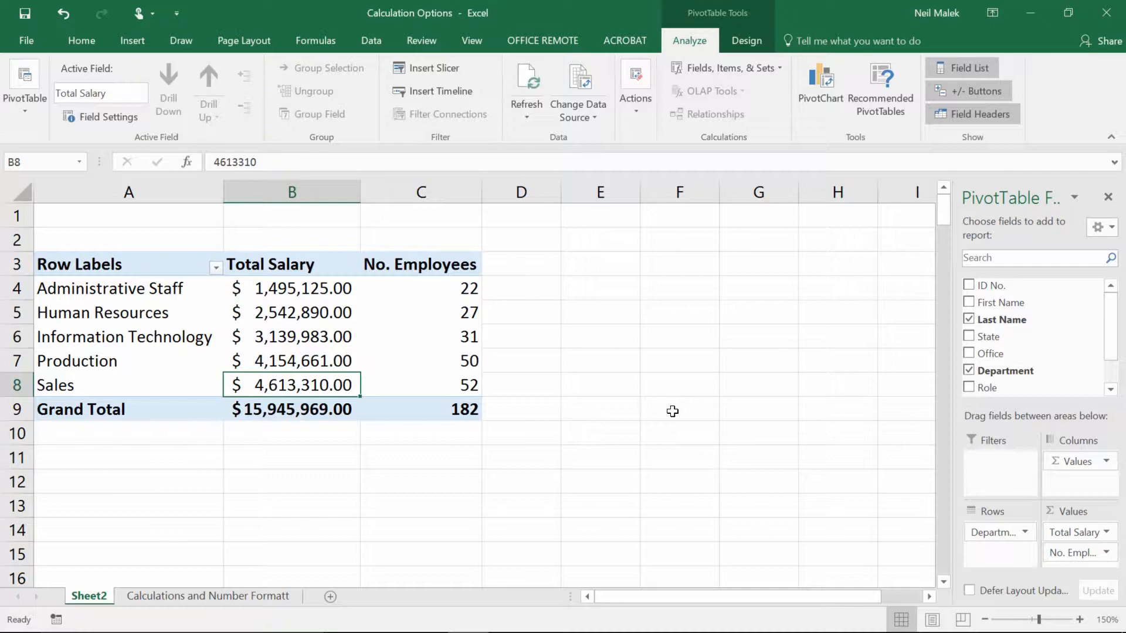
left_click(1110, 376)
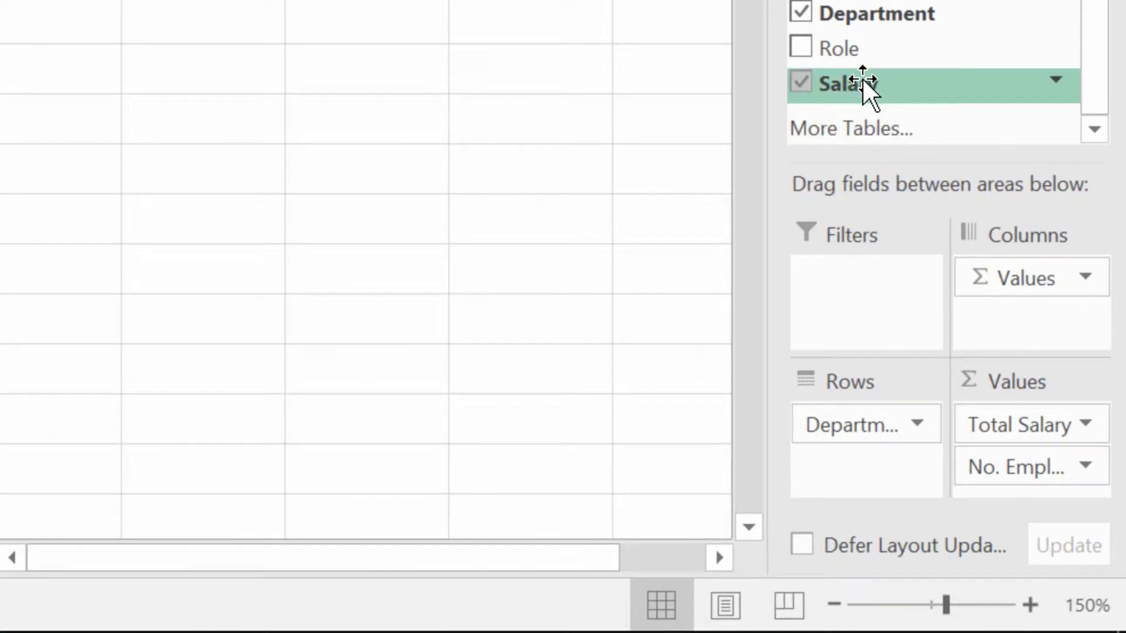
left_click_drag(867, 98, 1049, 448)
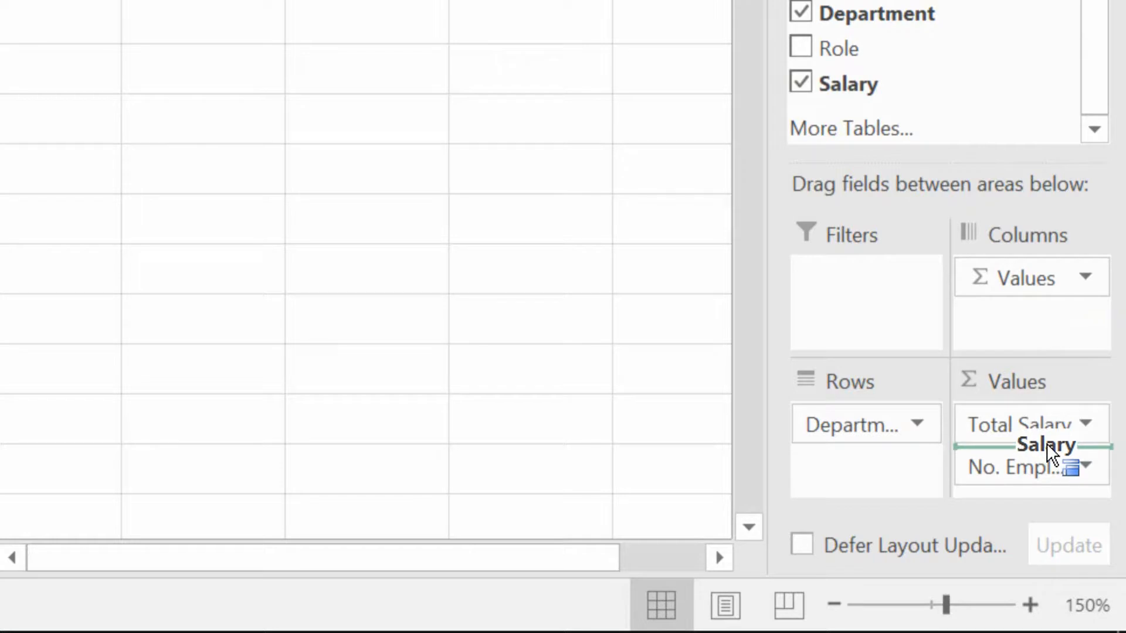
left_click_drag(1046, 443, 1047, 446)
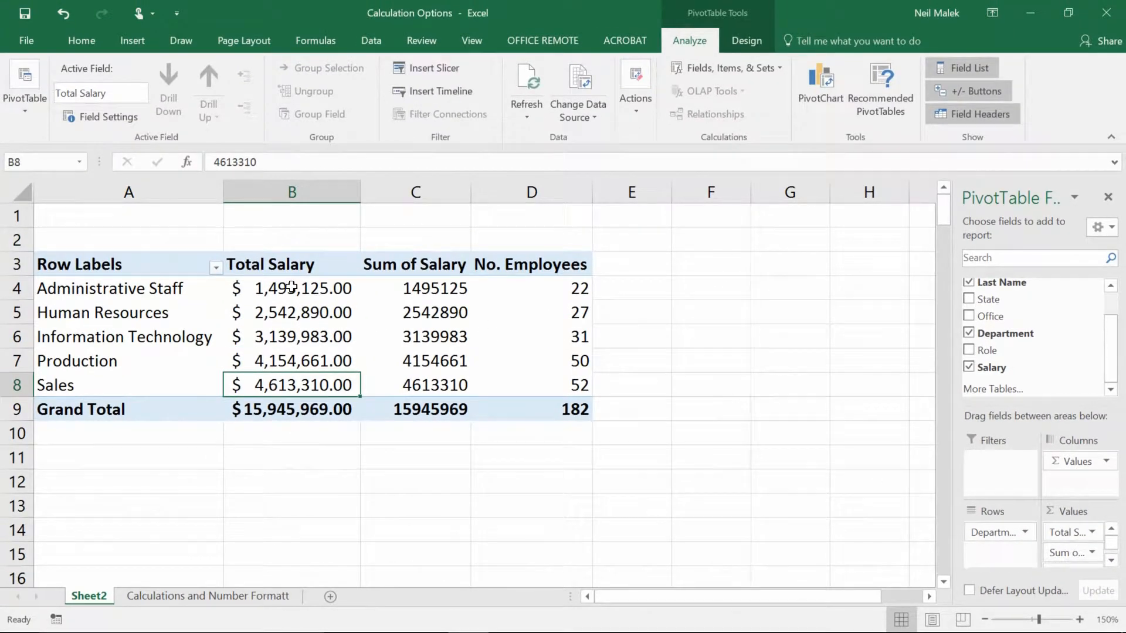
mouse_move(409, 290)
Step: Change the Sum of Salary value field to summarize by Average and give it the custom name AvgSalary
left_click_drag(953, 411, 807, 411)
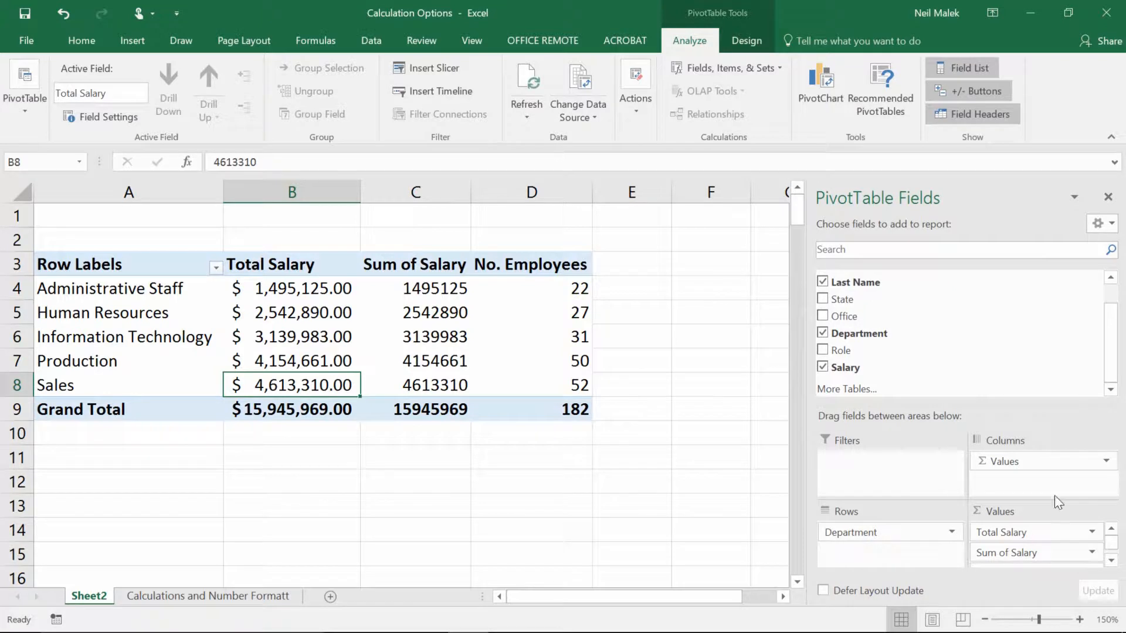
left_click(1091, 552)
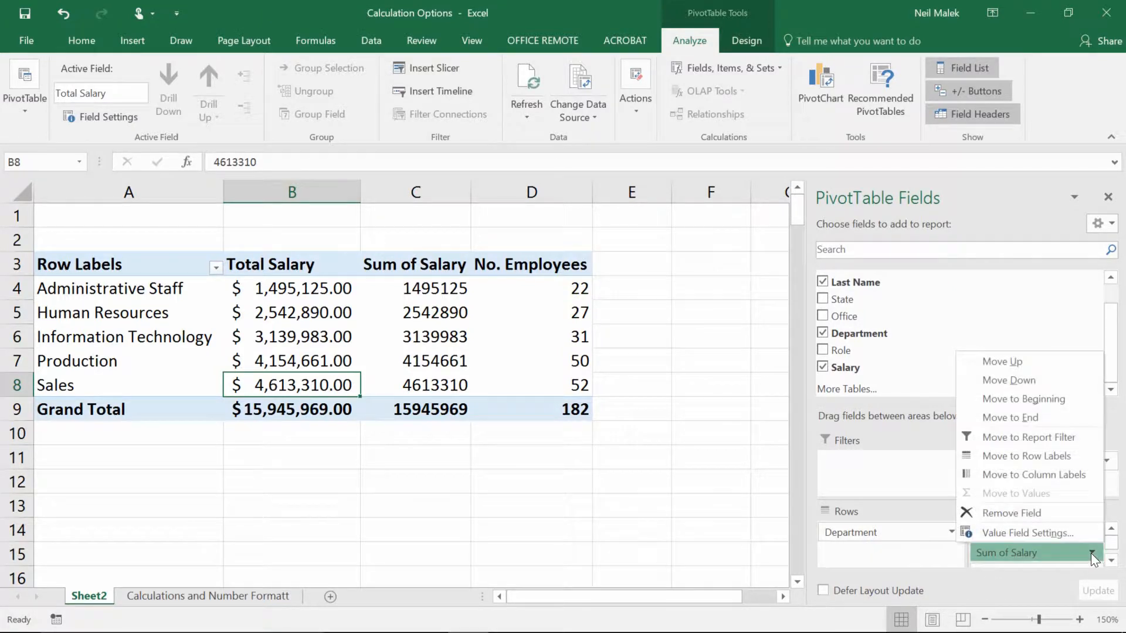
left_click(1040, 533)
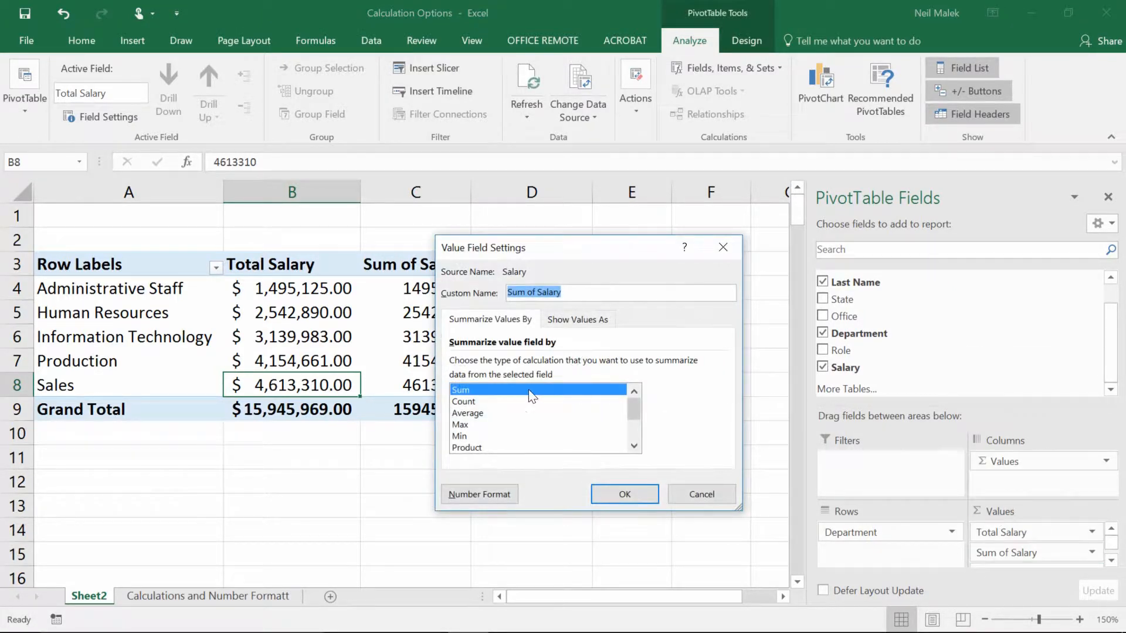
left_click(467, 414)
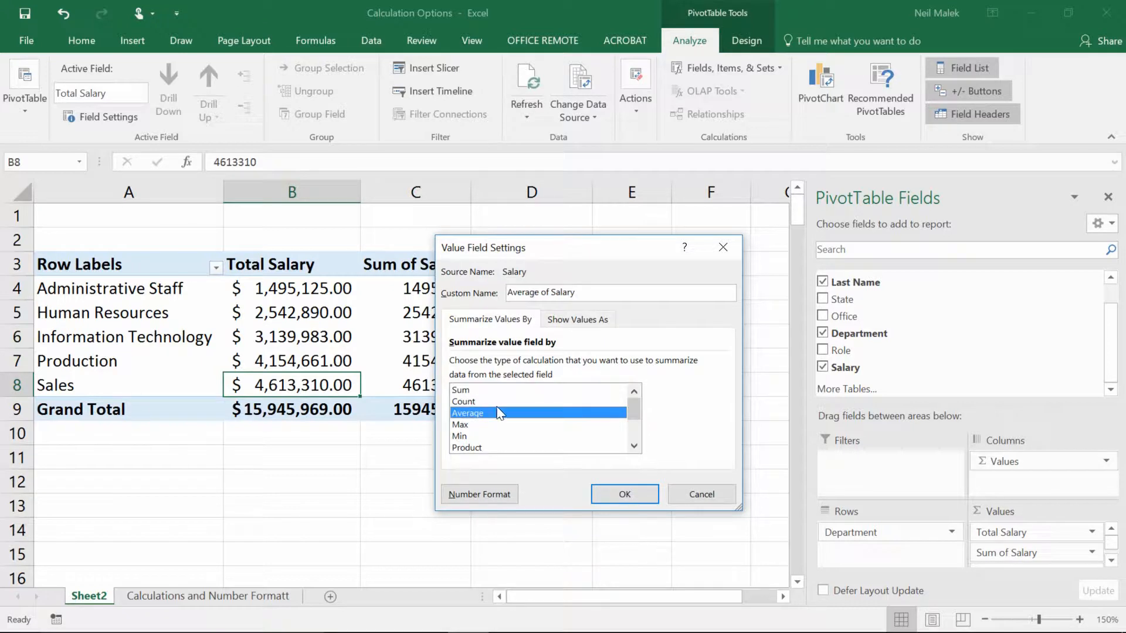
left_click_drag(555, 291, 520, 290)
type("g")
key("BackSpace")
Step: Give the AvgSalary field the Accounting number format with two decimals and the $ symbol, and apply the field settings
left_click(496, 497)
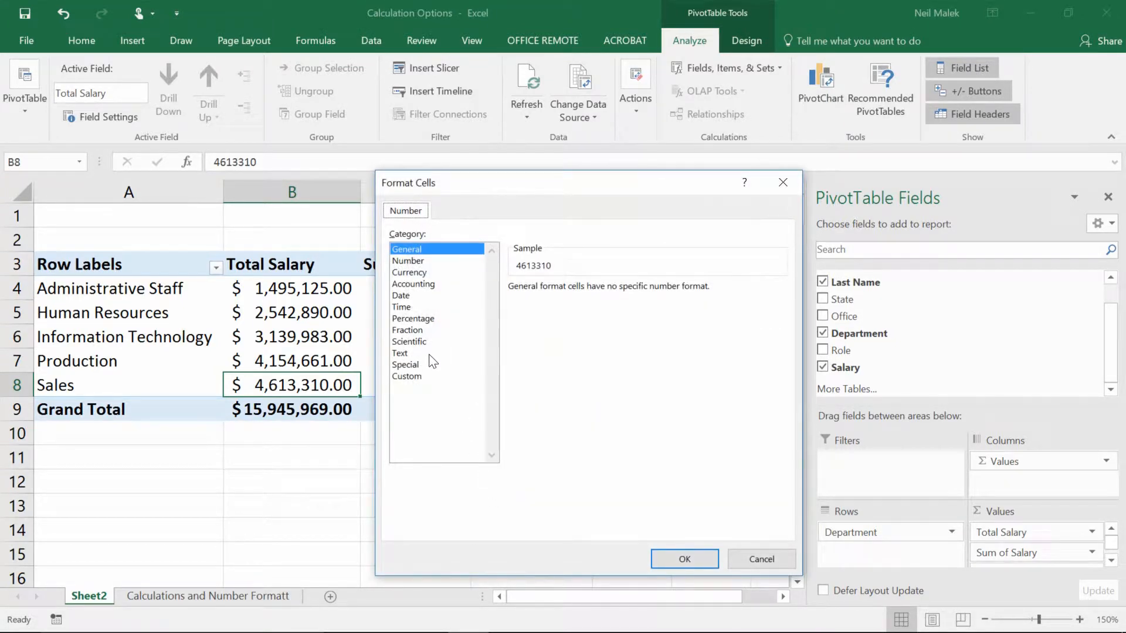
left_click(431, 274)
left_click(437, 285)
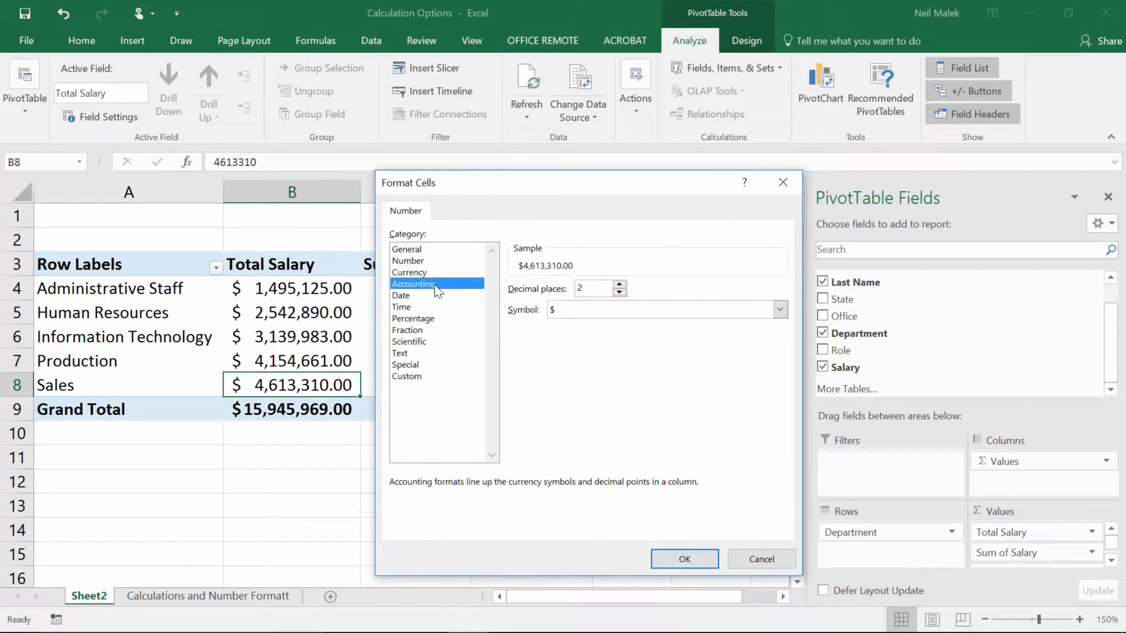
left_click(684, 558)
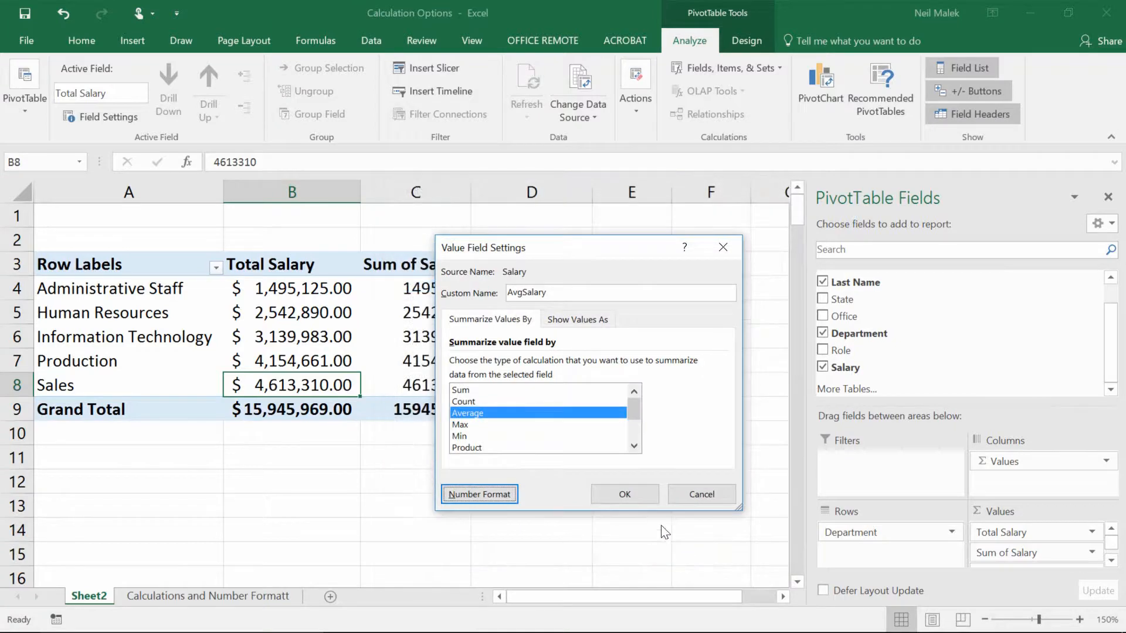
left_click(623, 496)
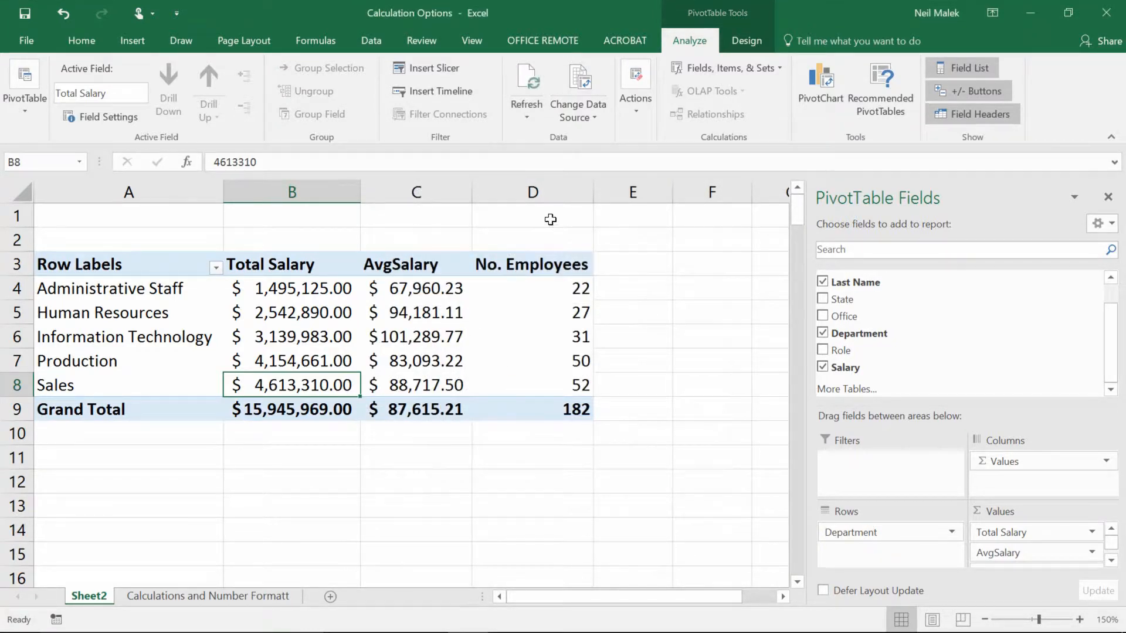
Step: Compare the departments' average salaries with their total salaries and employee numbers in the PivotTable
left_click(449, 293)
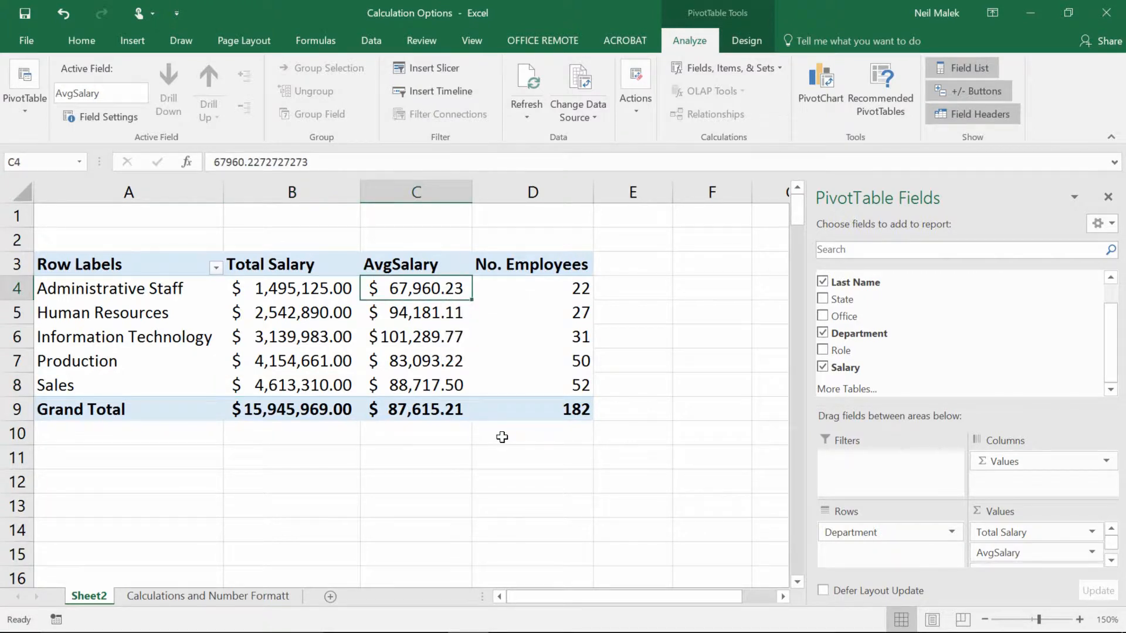
left_click(575, 293)
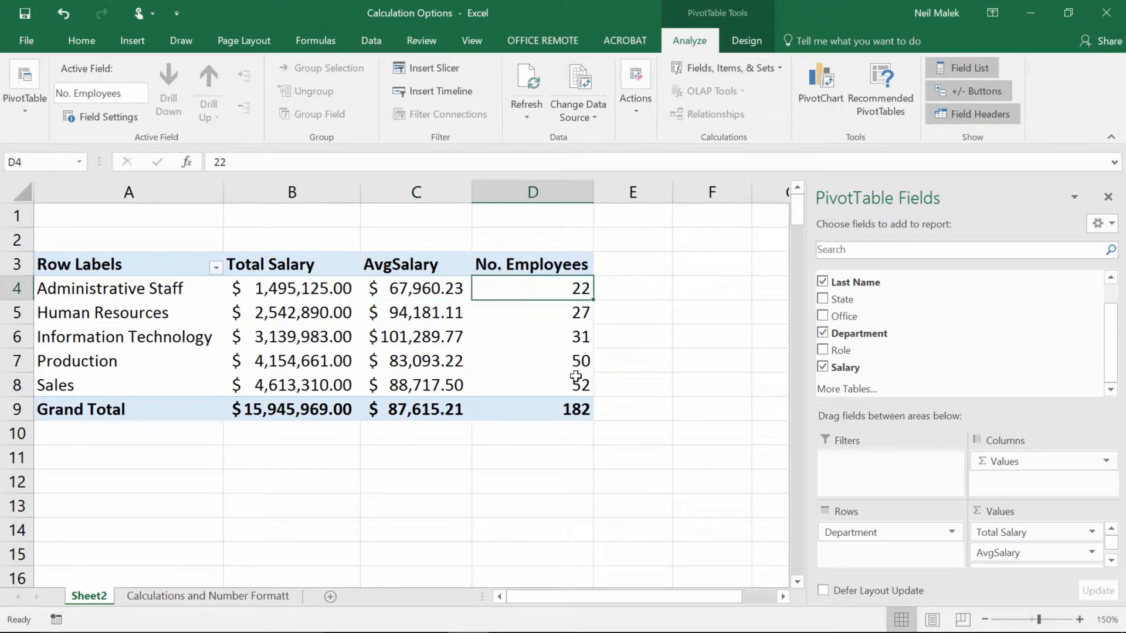
left_click(323, 291)
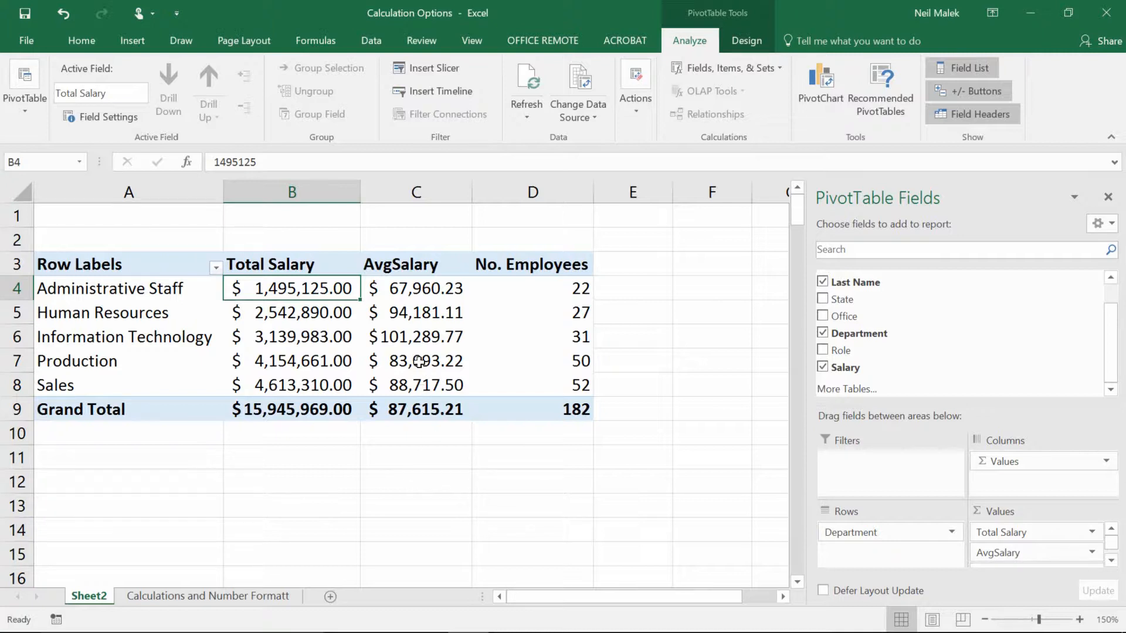
left_click(419, 317)
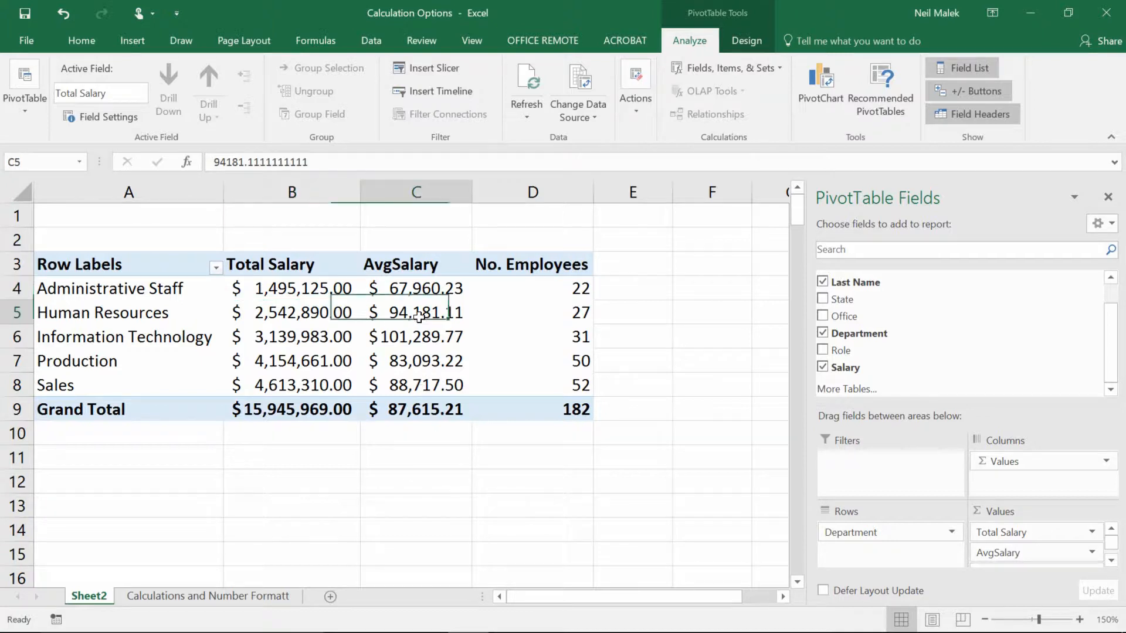
left_click(442, 351)
left_click(438, 333)
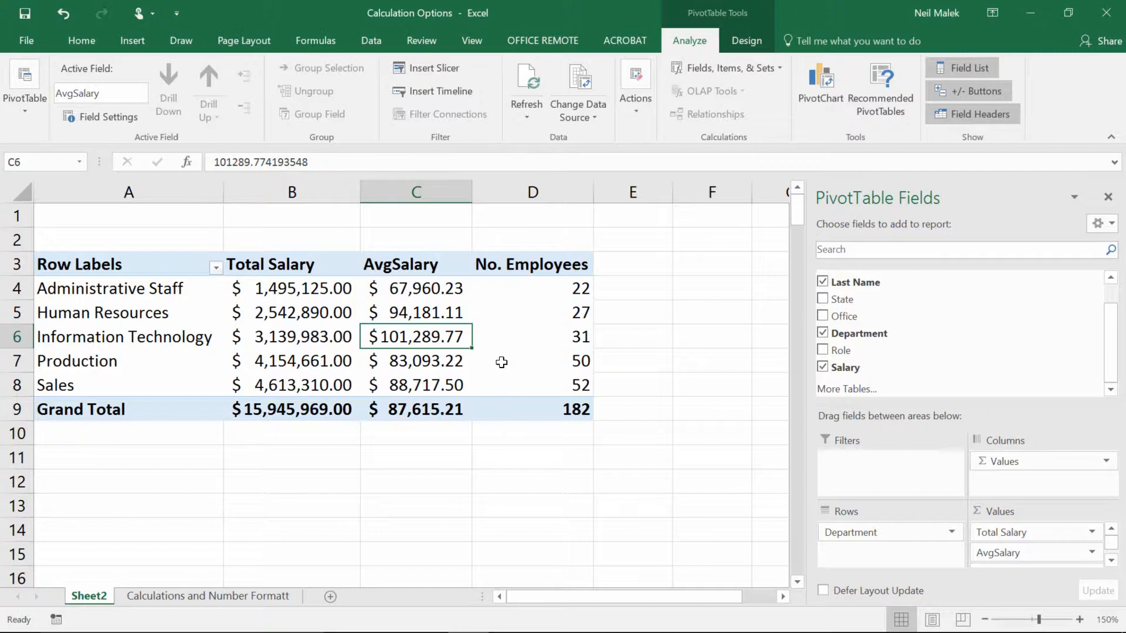
mouse_move(499, 359)
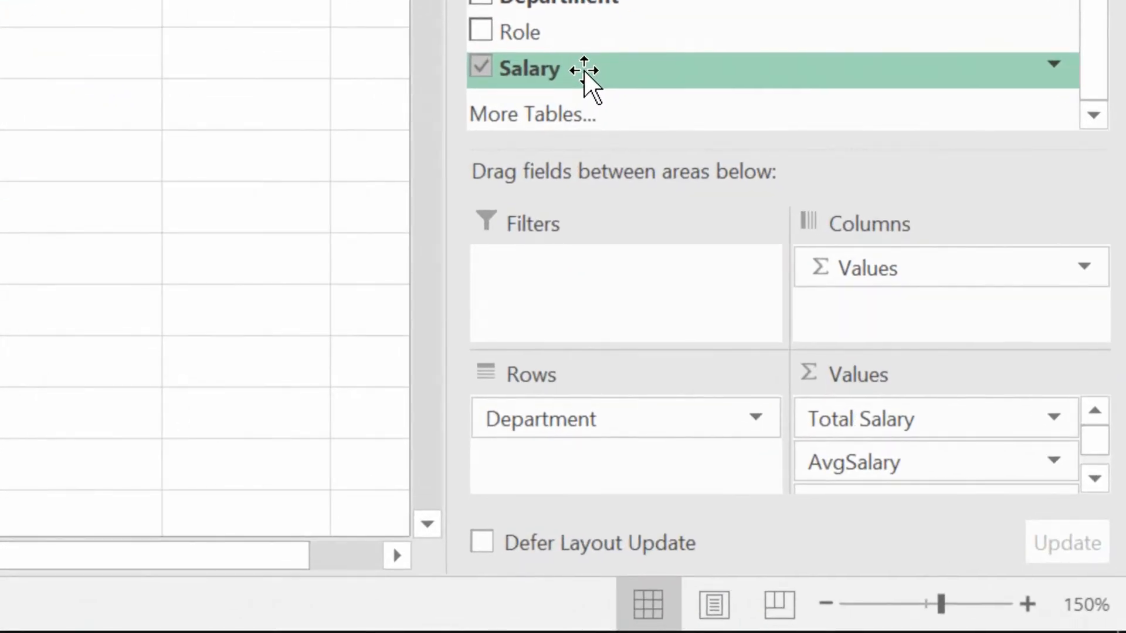
Step: Add the Salary field to the values area a third time, between AvgSalary and No. Employees
left_click_drag(583, 74, 918, 452)
left_click_drag(924, 463, 822, 432)
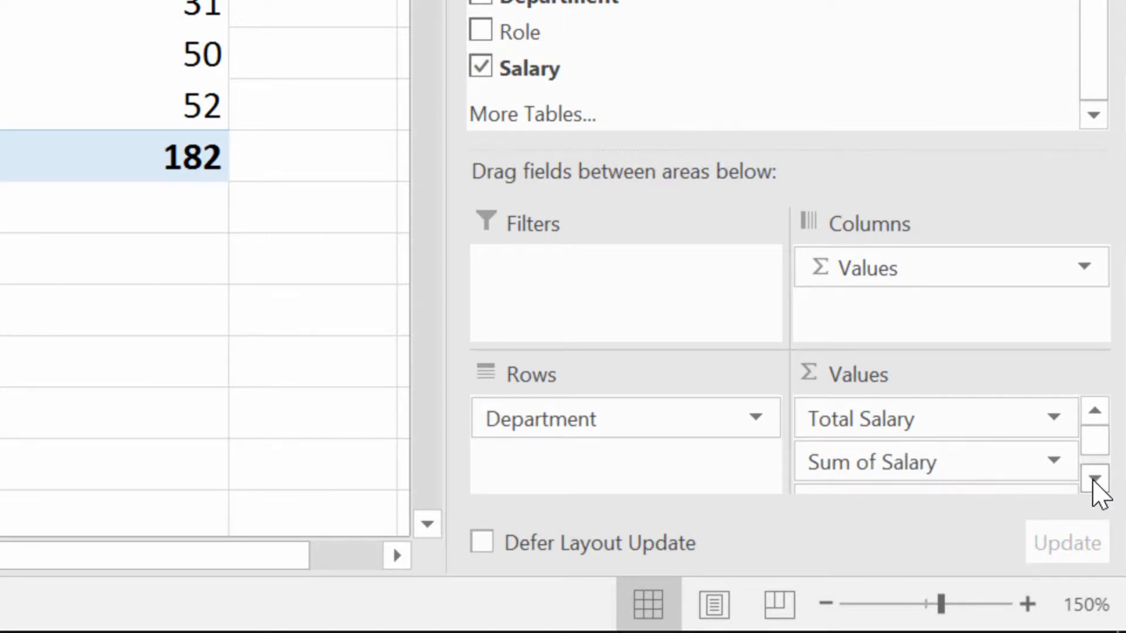
left_click(1096, 484)
left_click_drag(938, 446, 893, 447)
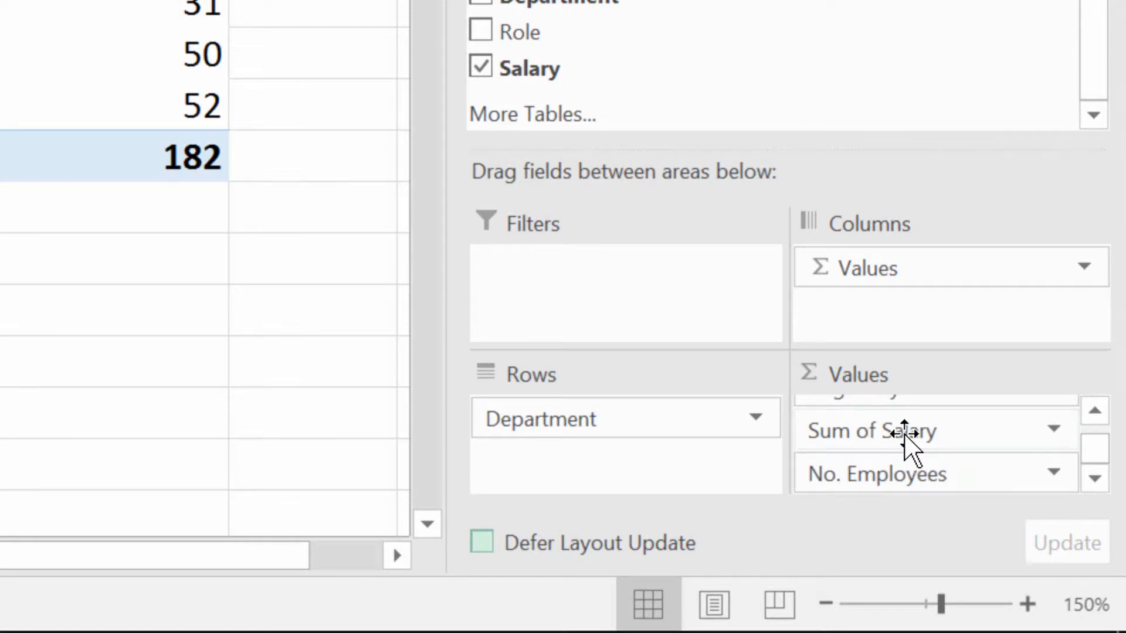
Step: Show the new Sum of Salary field's values as % of Grand Total and rename it % of Salary
left_click(1054, 430)
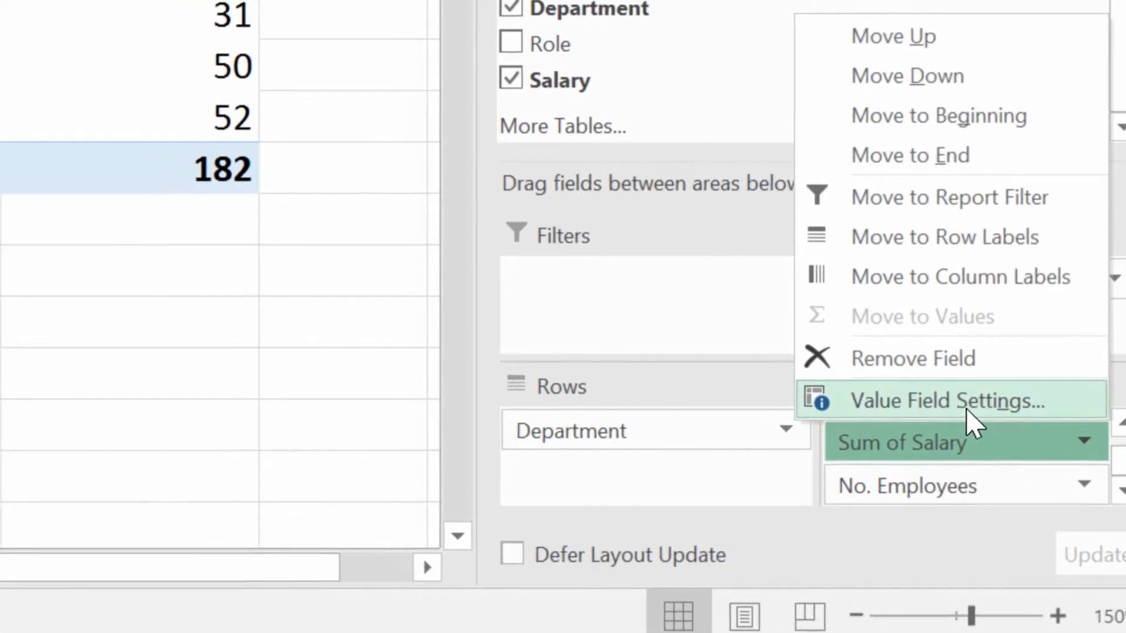
left_click(937, 397)
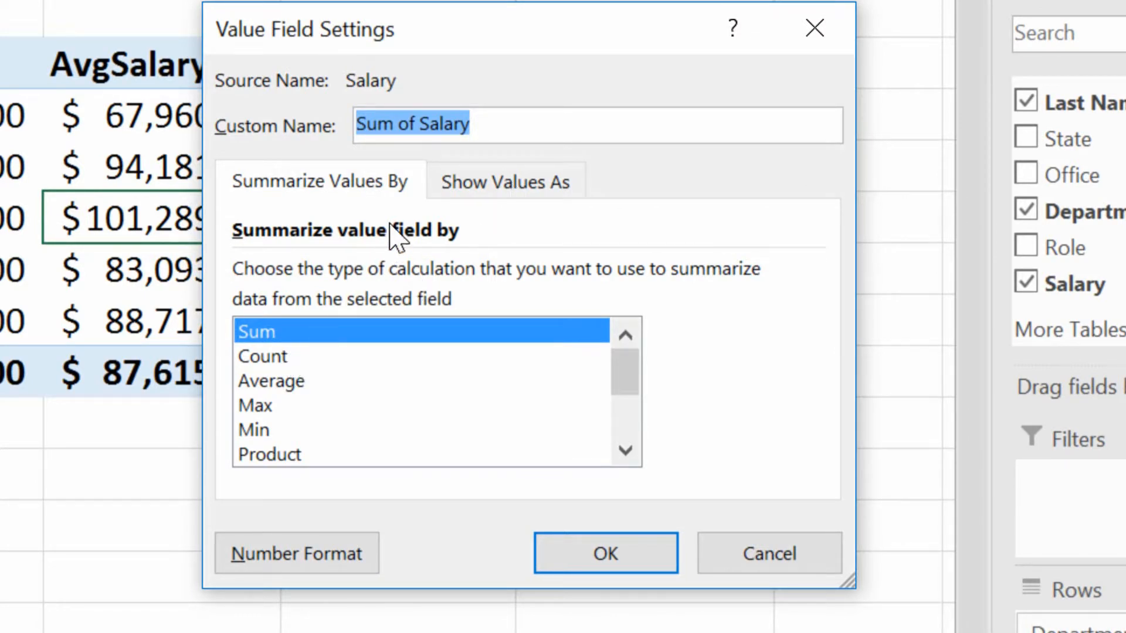
left_click(482, 189)
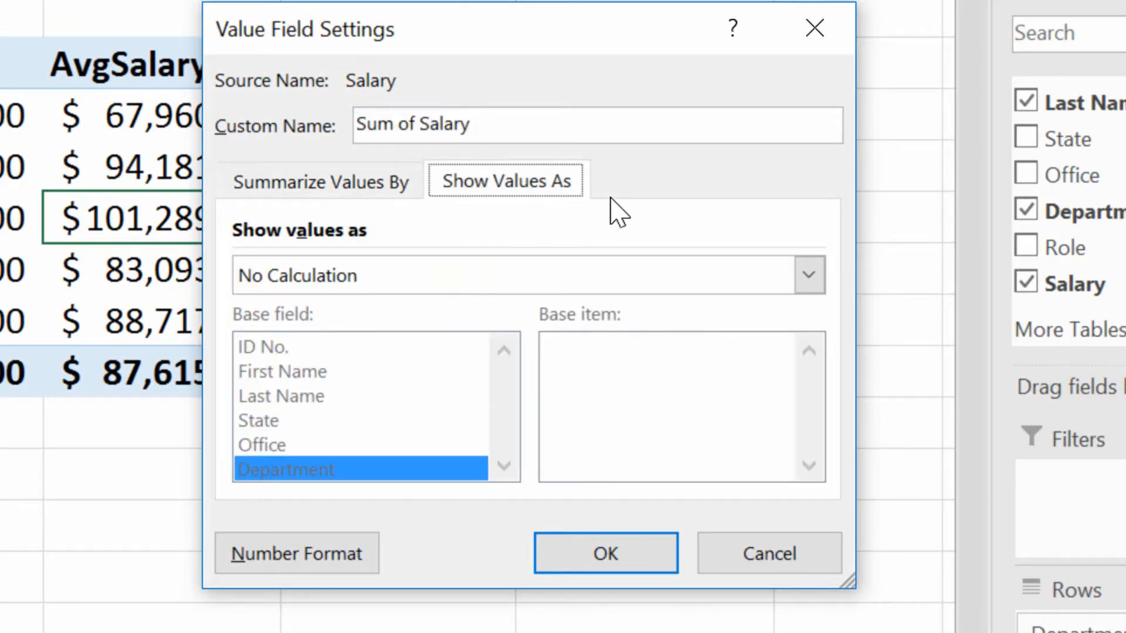
left_click(804, 302)
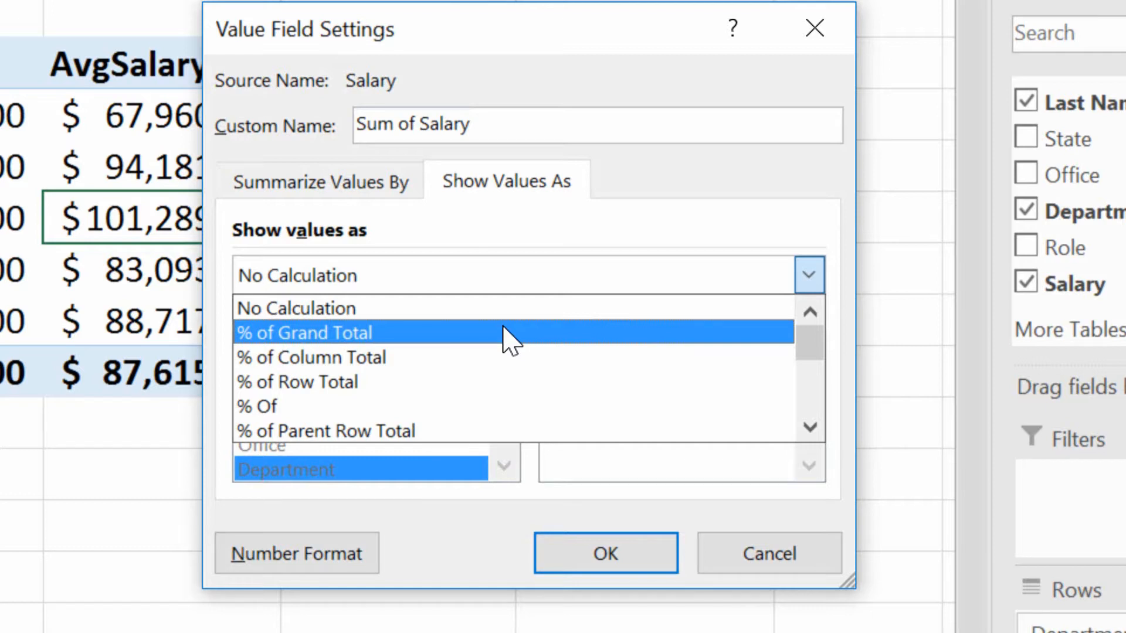
left_click(505, 340)
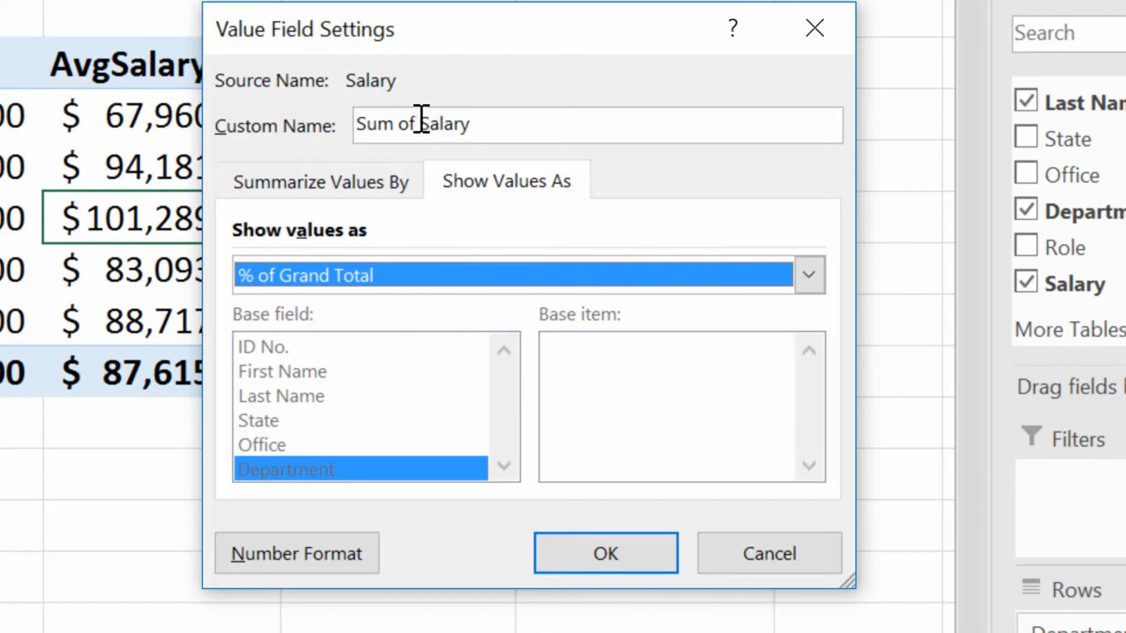
left_click_drag(420, 124, 265, 120)
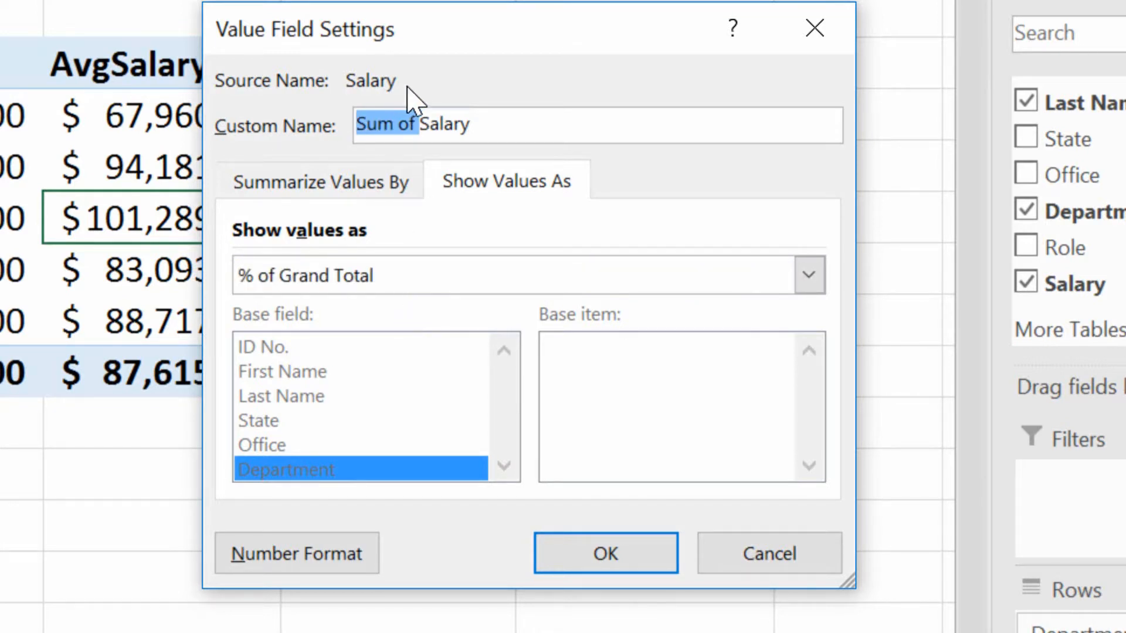
type("% of")
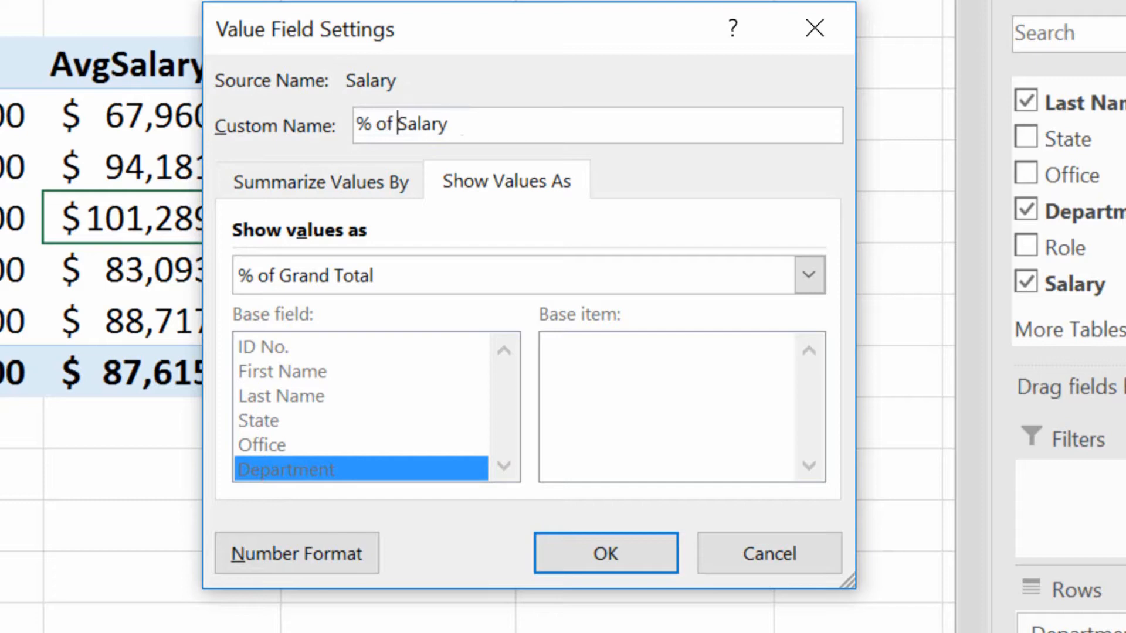
left_click(615, 554)
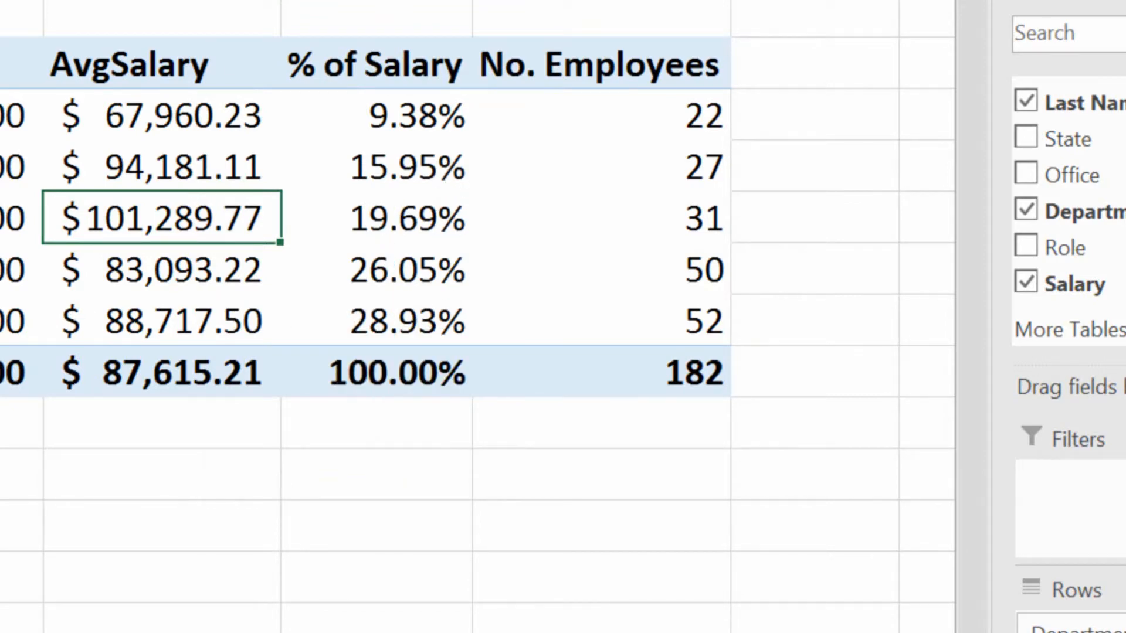
Step: Examine each department's % of Salary against its total salary and the grand total
left_click(26, 317)
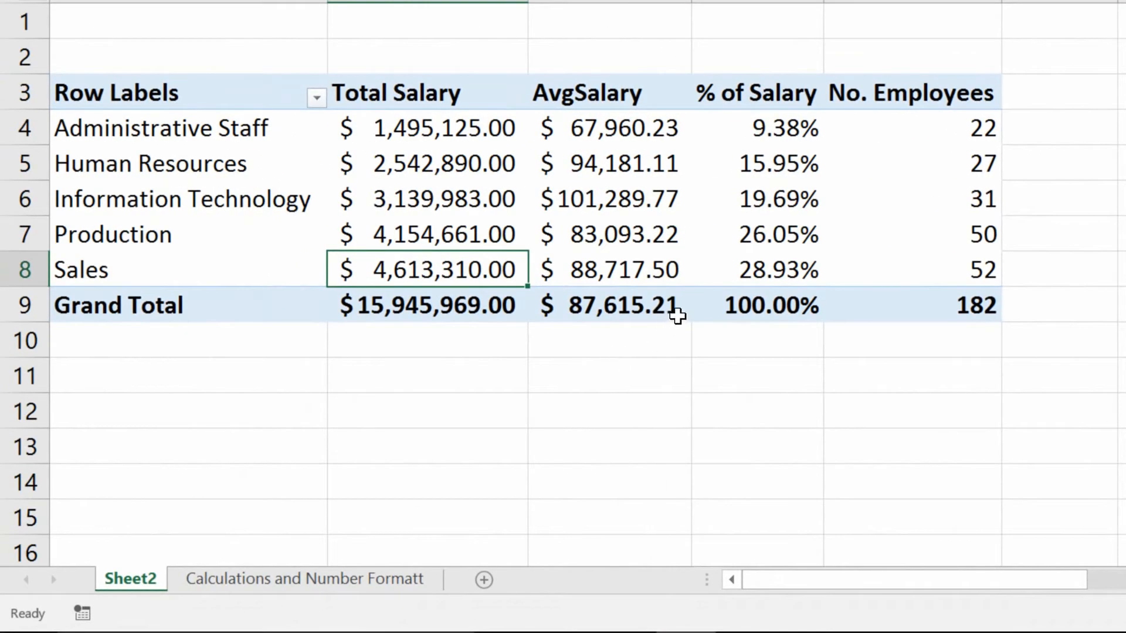
left_click(754, 264)
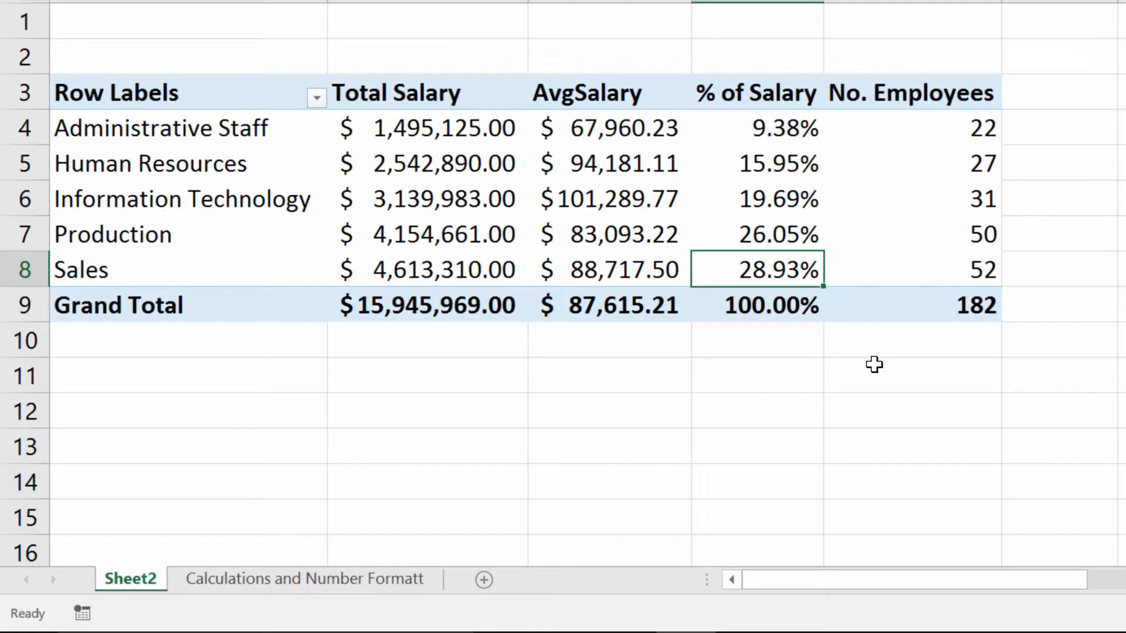
left_click(461, 124)
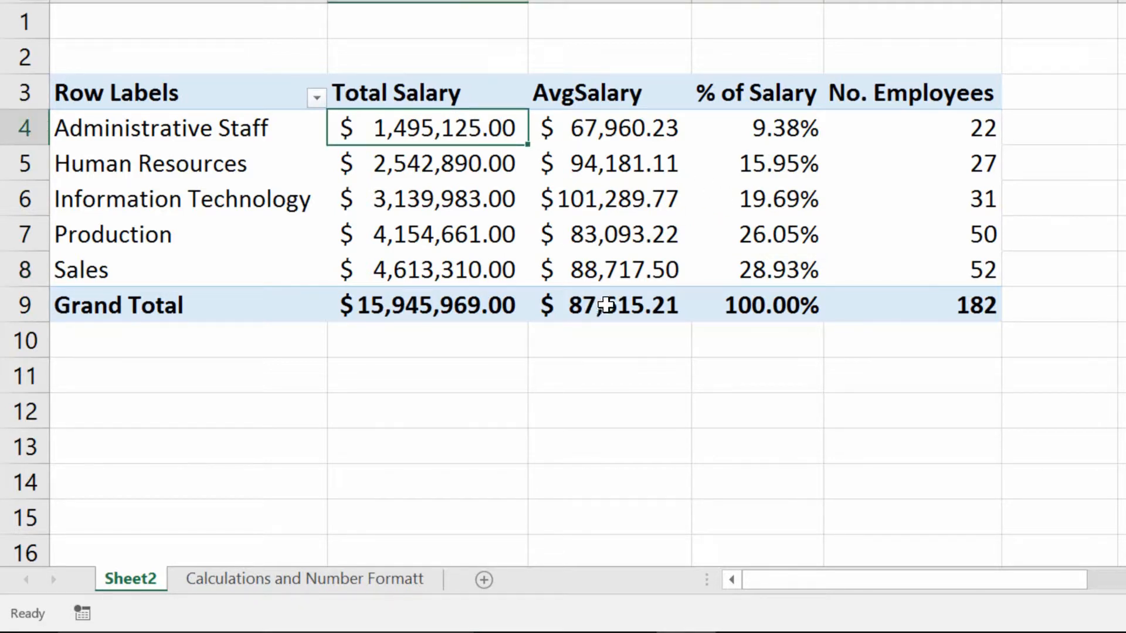
left_click(727, 120)
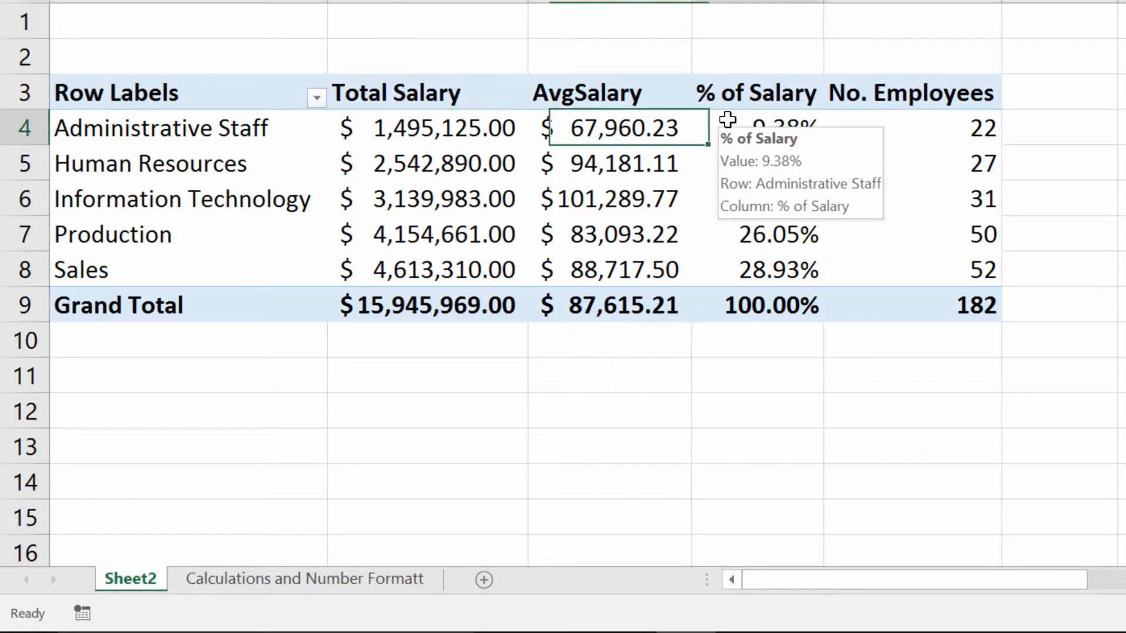
mouse_move(800, 283)
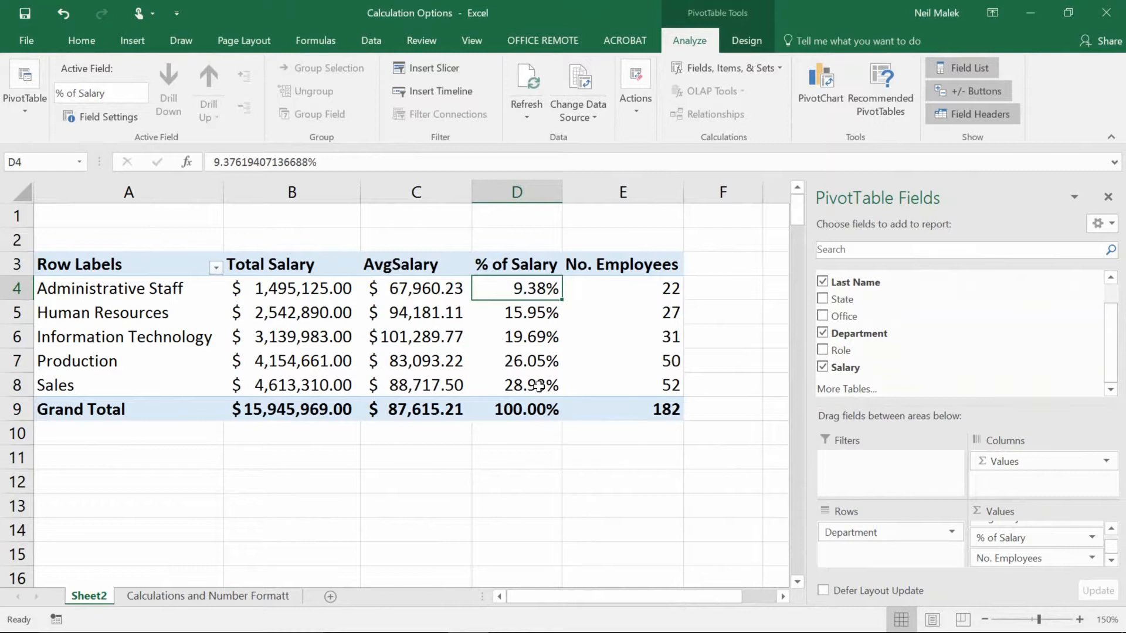
left_click(538, 386)
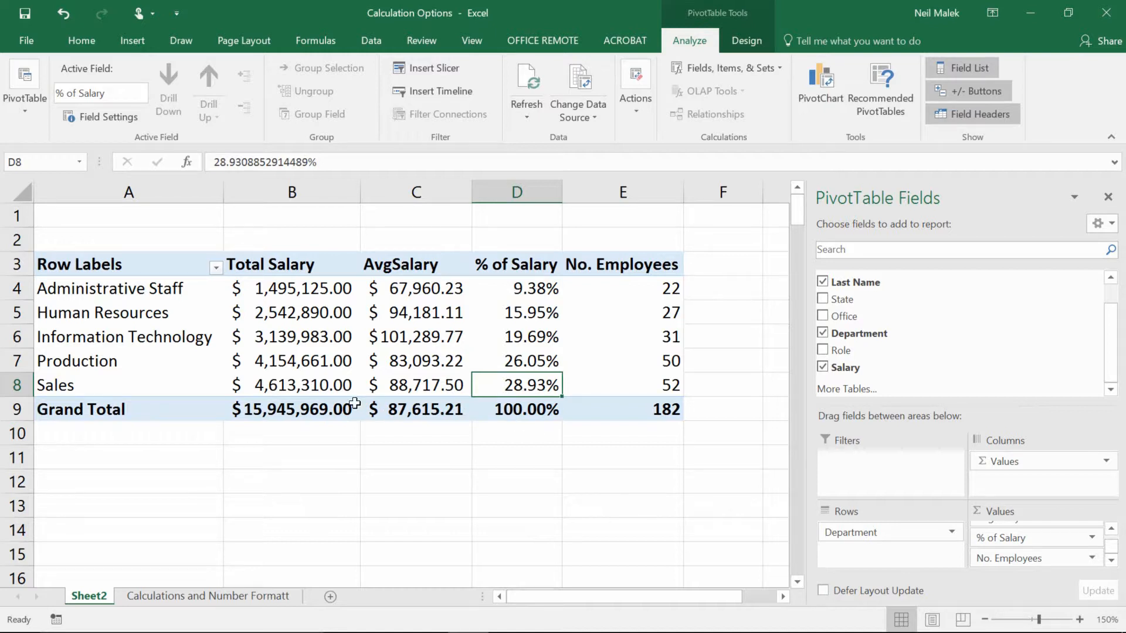
left_click(317, 389)
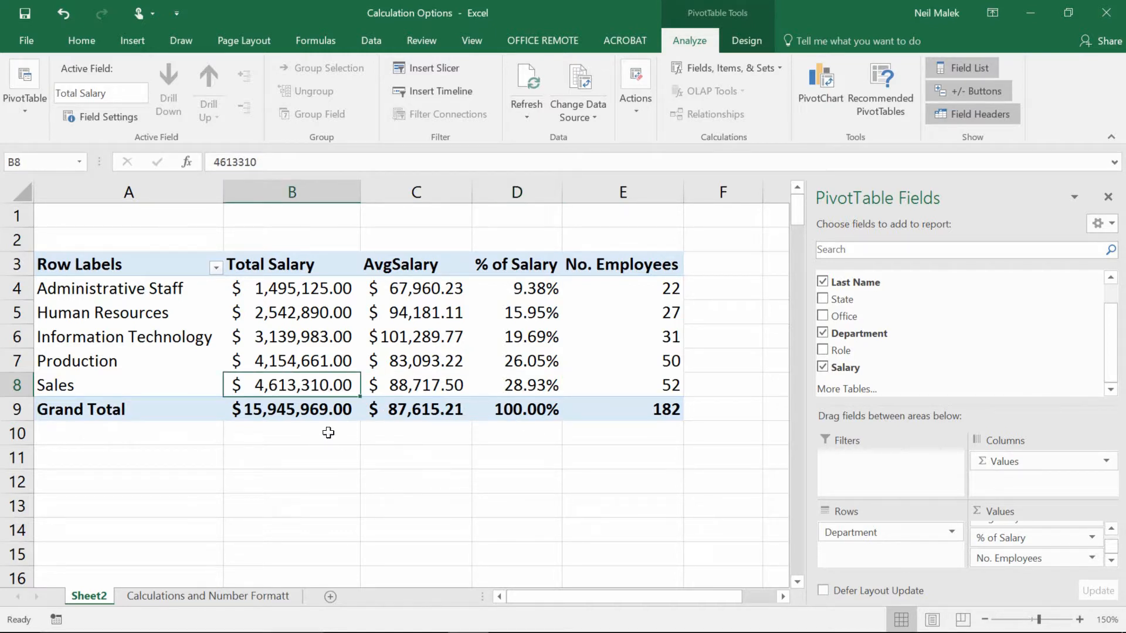
mouse_move(328, 388)
mouse_move(276, 414)
Step: Add Salary to the values area again, between % of Salary and No. Employees, and show its values as % Running Total In Department
left_click_drag(842, 367, 1037, 560)
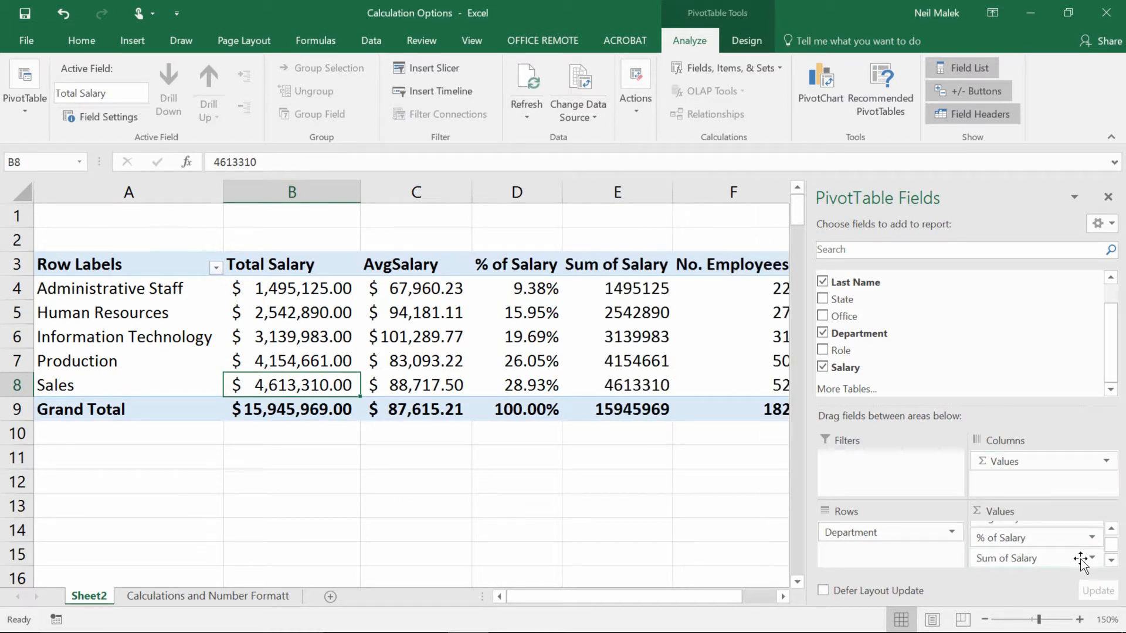
left_click(1092, 558)
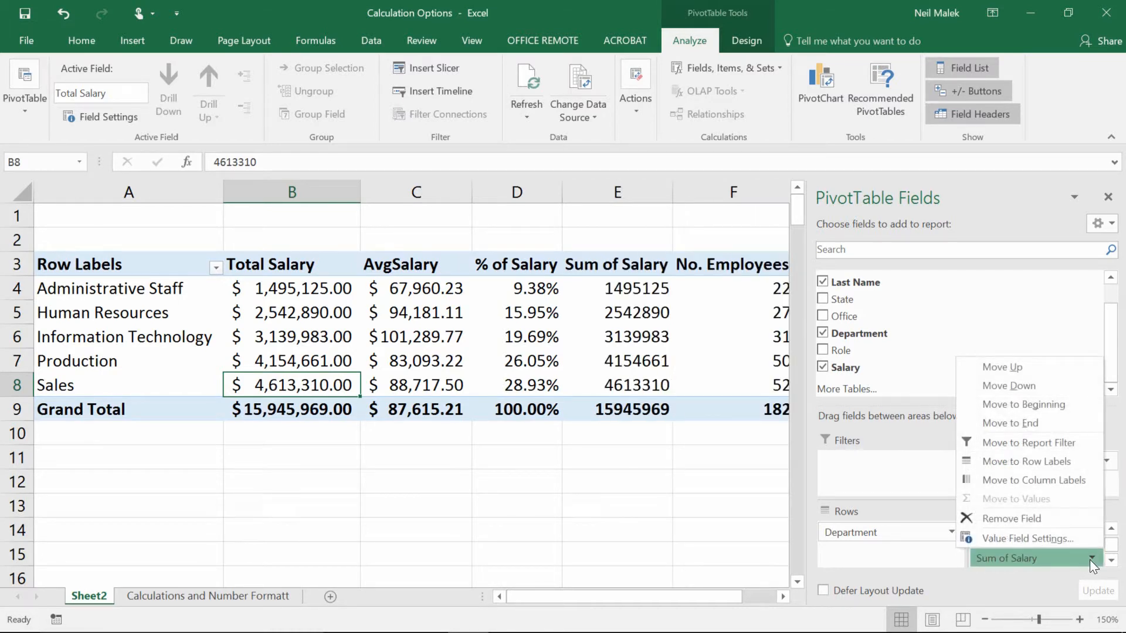
left_click(1030, 540)
left_click(582, 325)
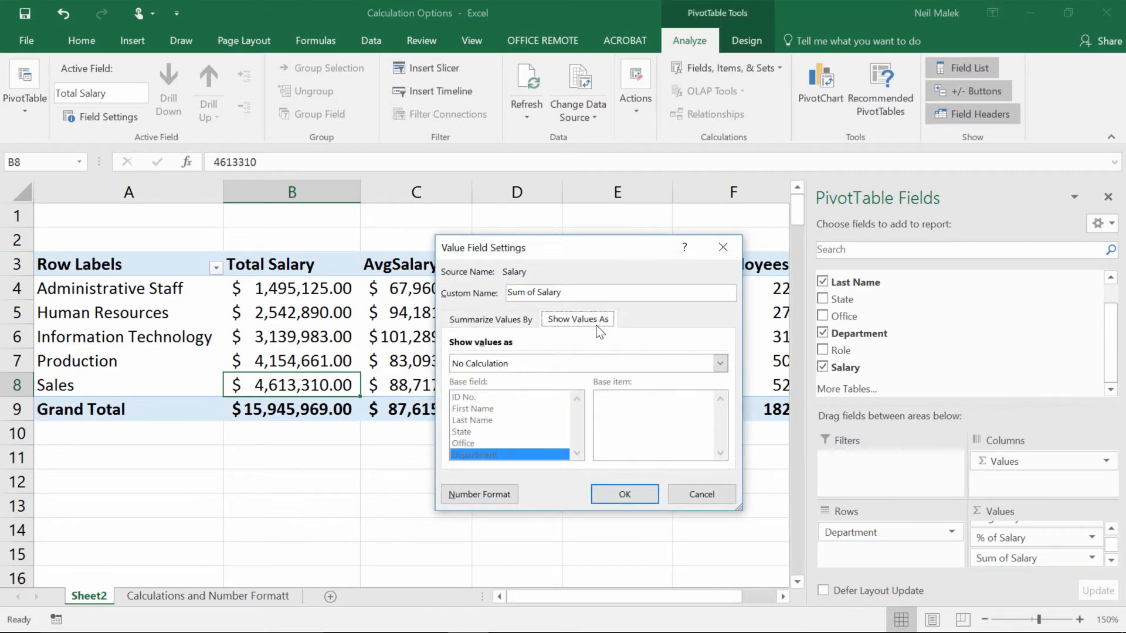
left_click(719, 363)
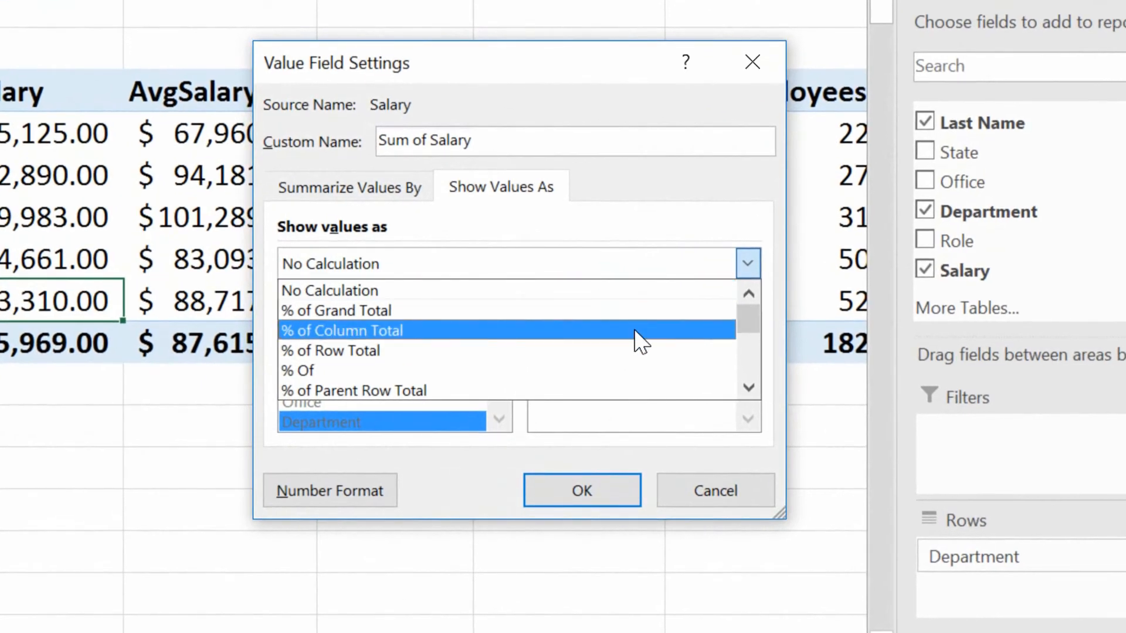
scroll(635, 331, "down", 5)
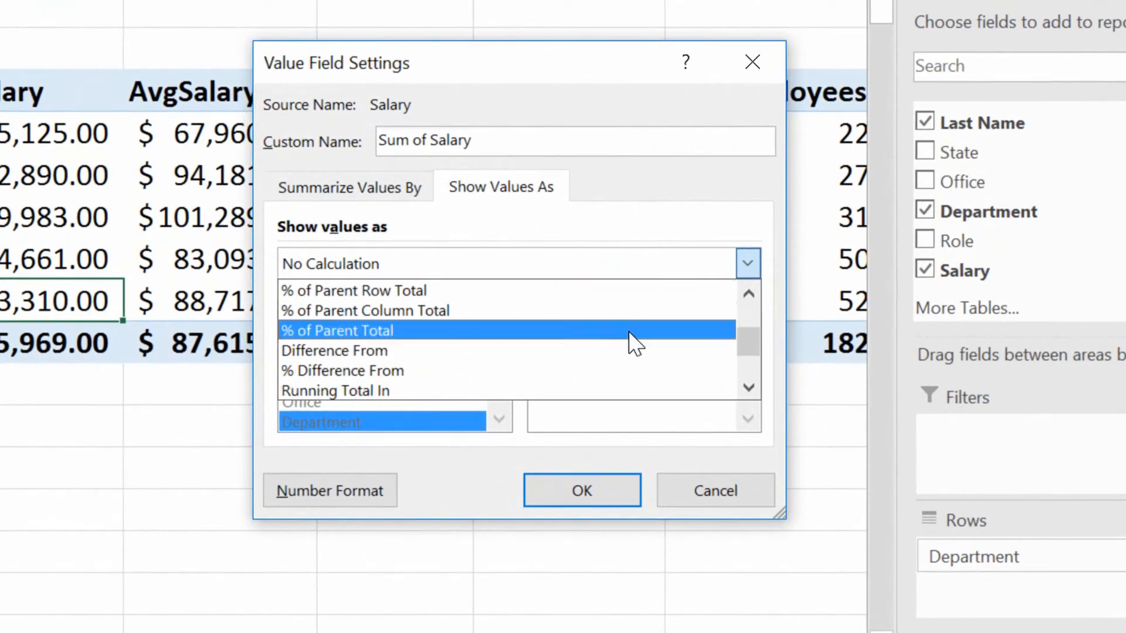
scroll(635, 343, "down", 3)
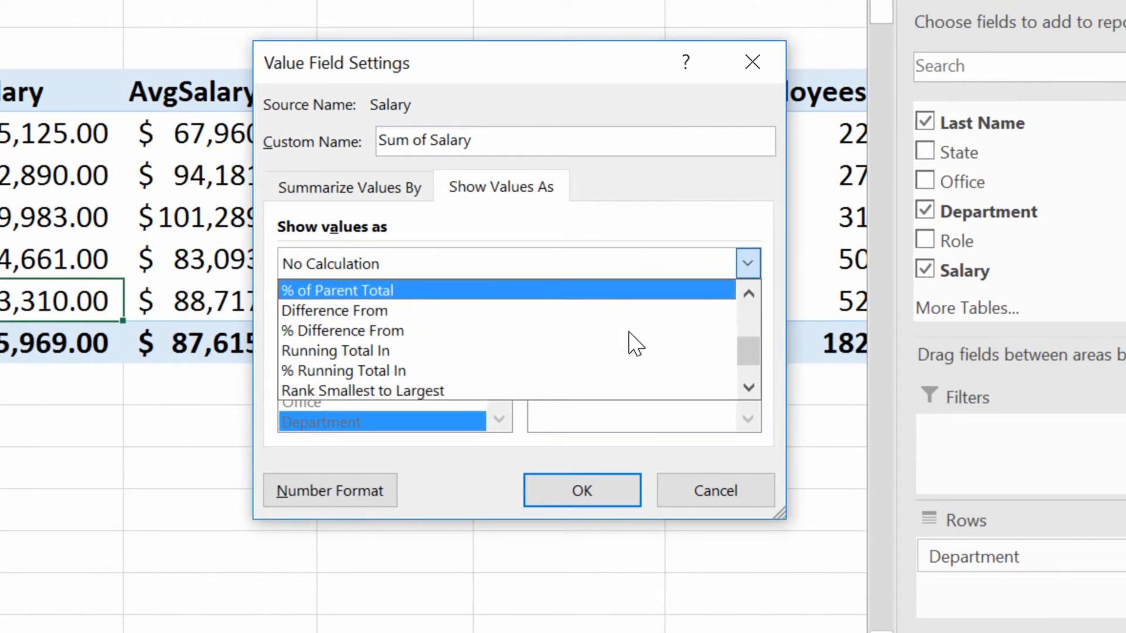
scroll(603, 346, "down", 1)
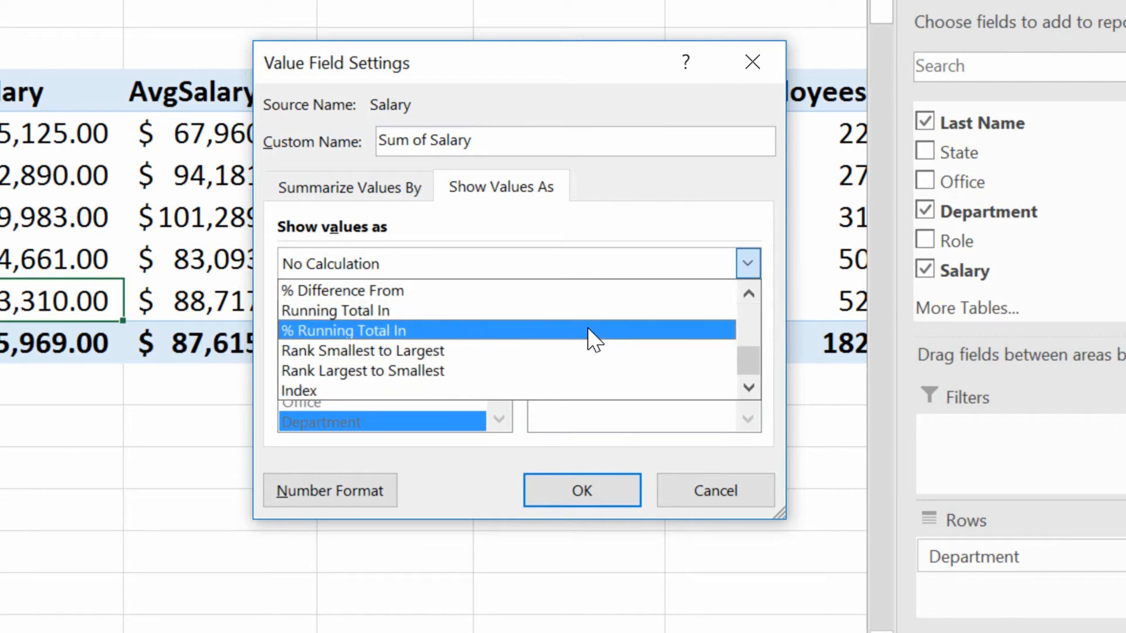
left_click(591, 331)
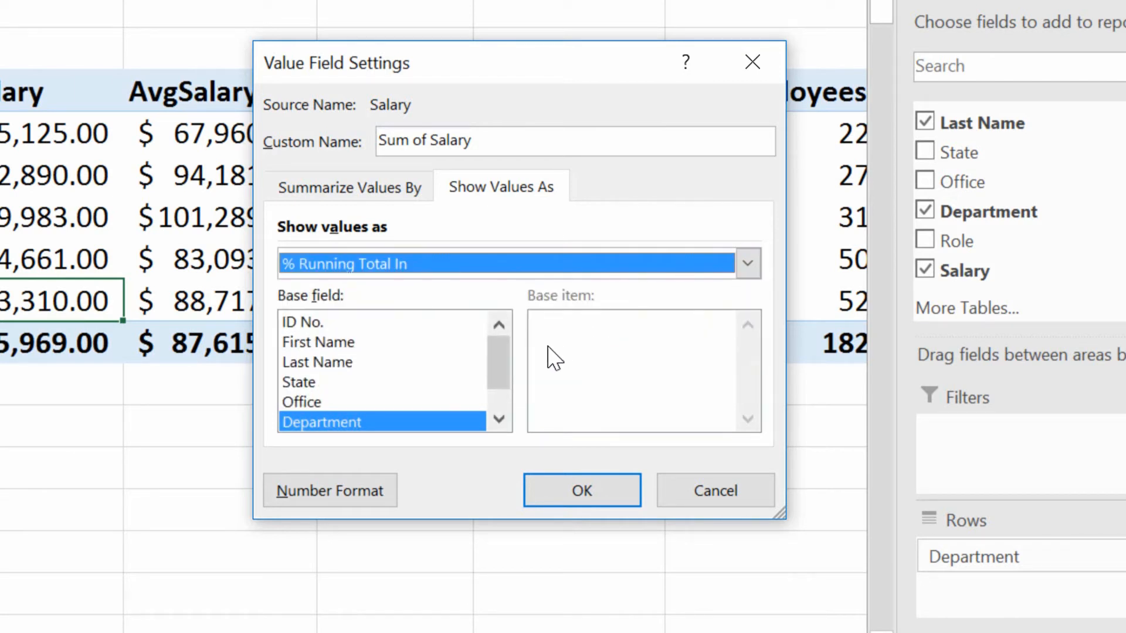
Step: Give the running-total Salary field the custom name % of Salary (running) and apply its settings
left_click_drag(495, 141, 284, 141)
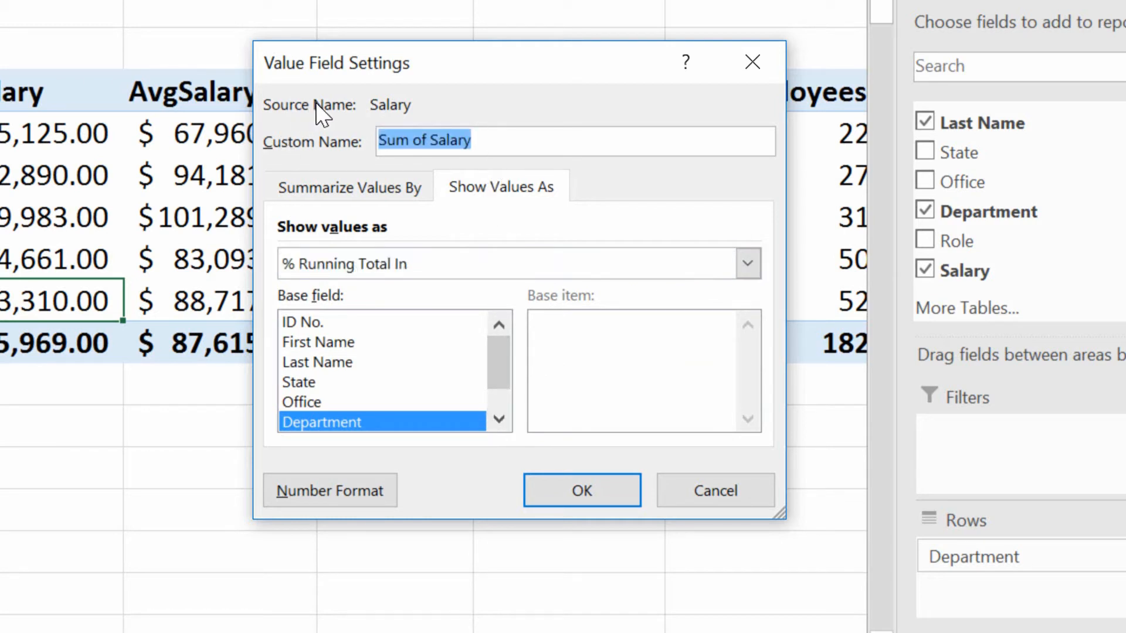
type("% of Salary")
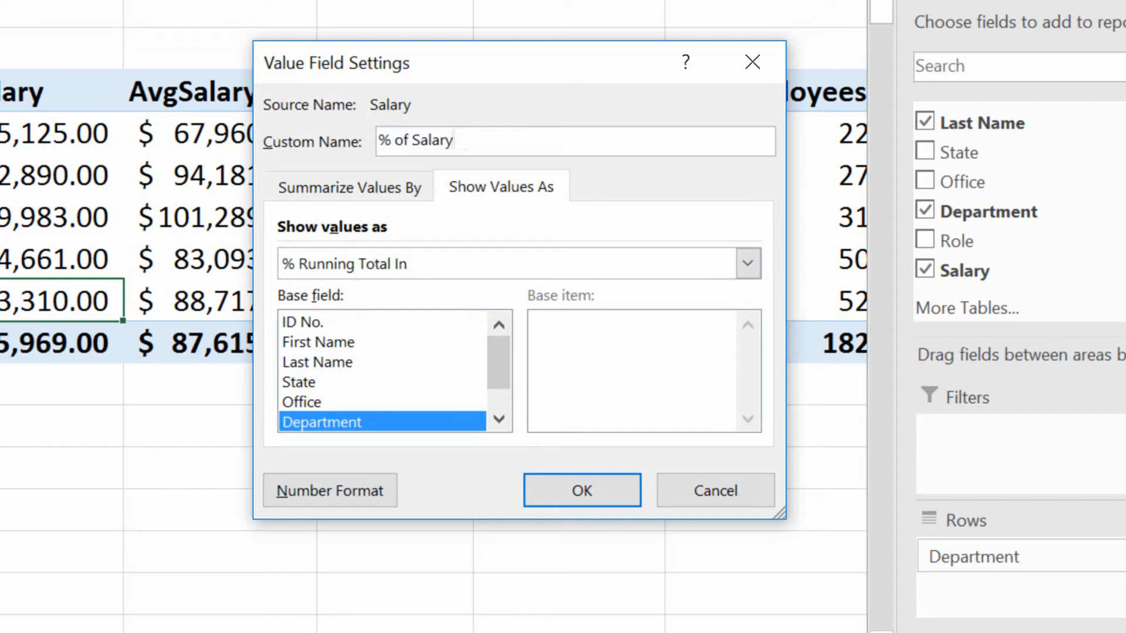
type(" (running")
left_click(573, 495)
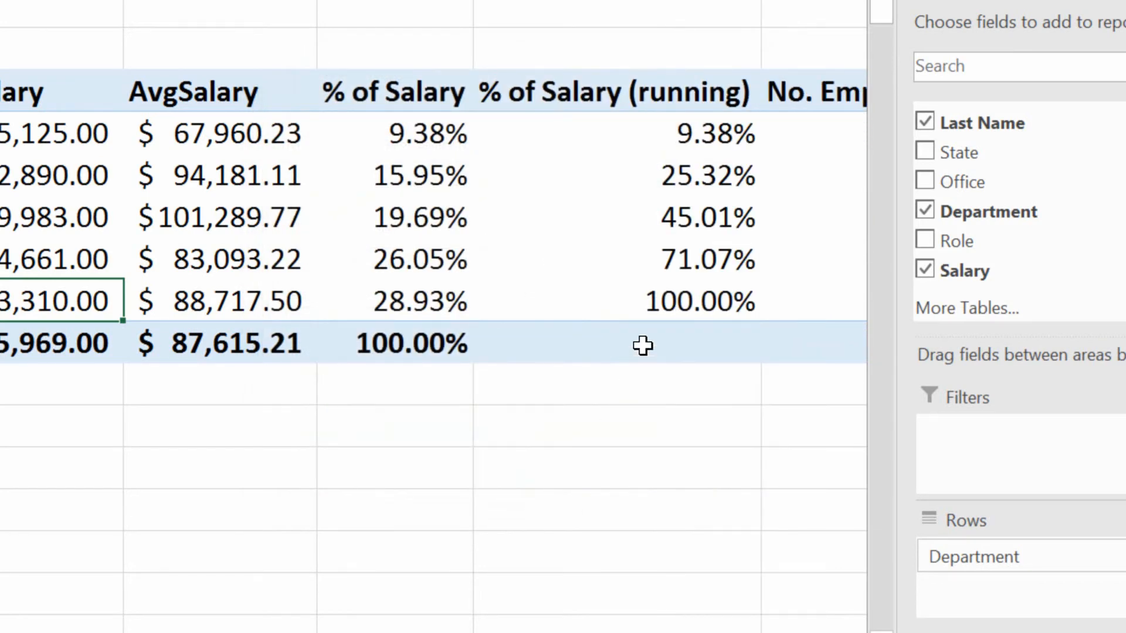
Step: Examine how the % of Salary (running) values accumulate from Administrative Staff through Sales, compared with the % of Salary column
left_click(725, 137)
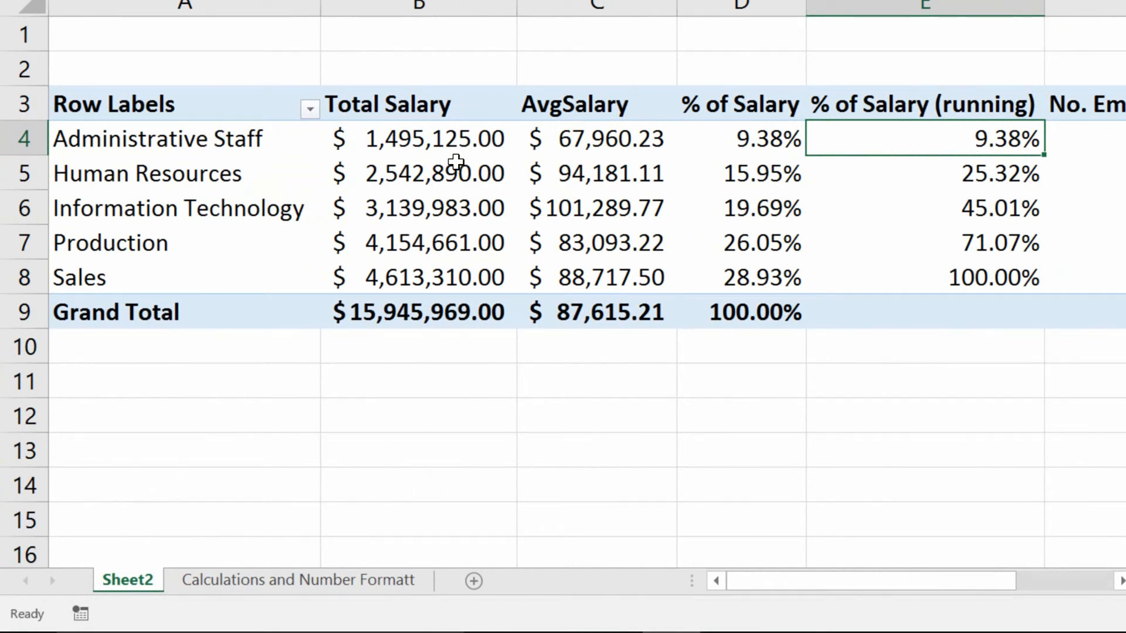
left_click(946, 172)
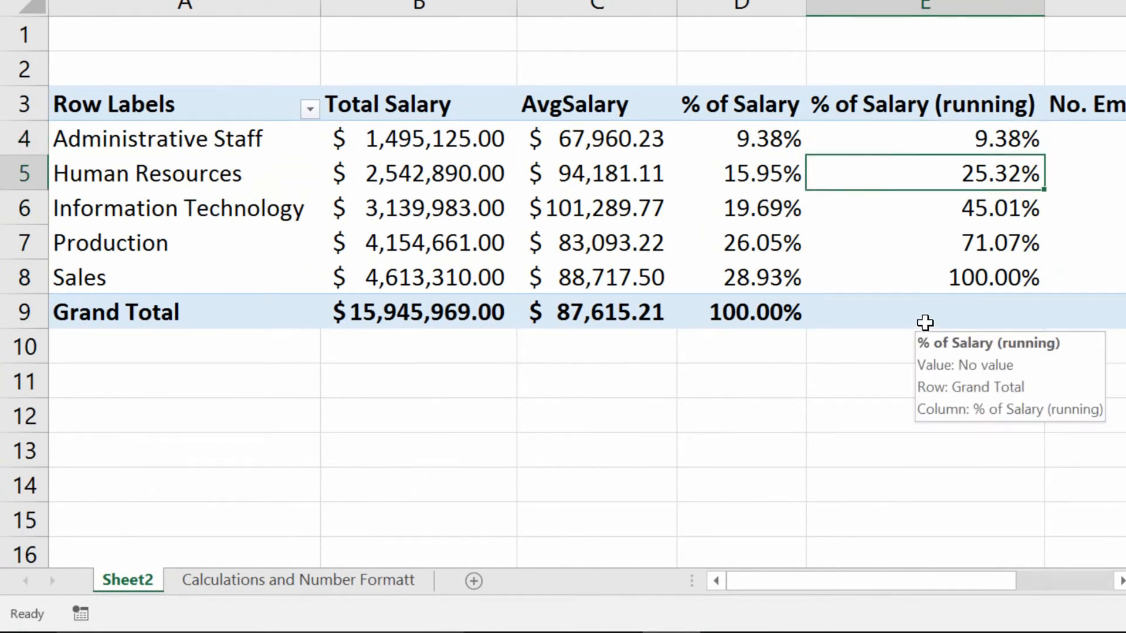
left_click(913, 210)
left_click(947, 247)
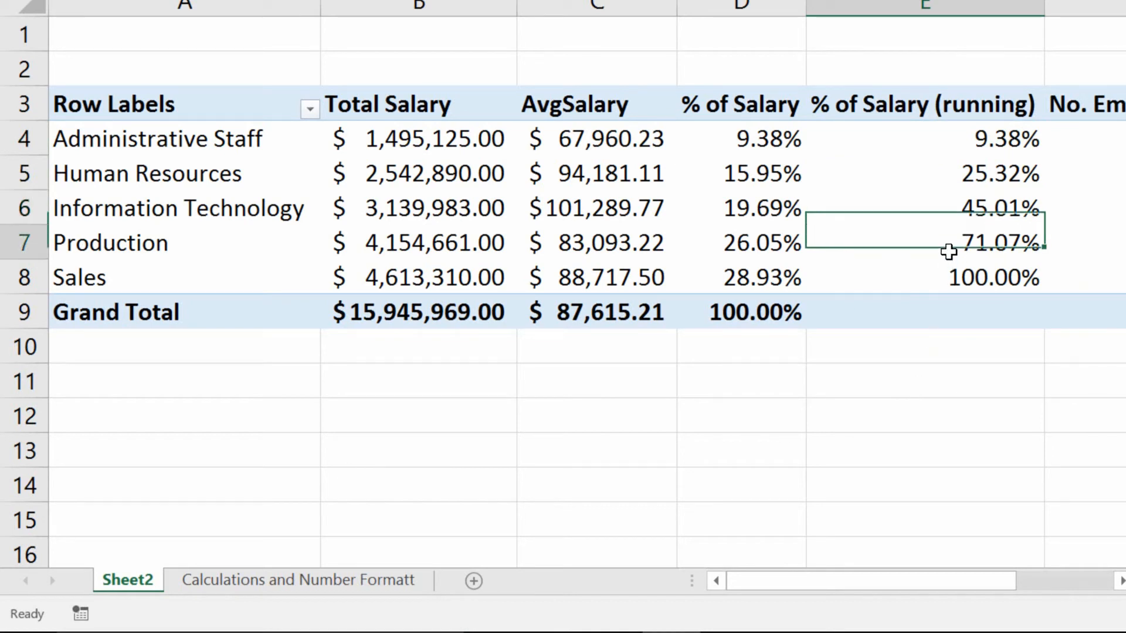
left_click(960, 286)
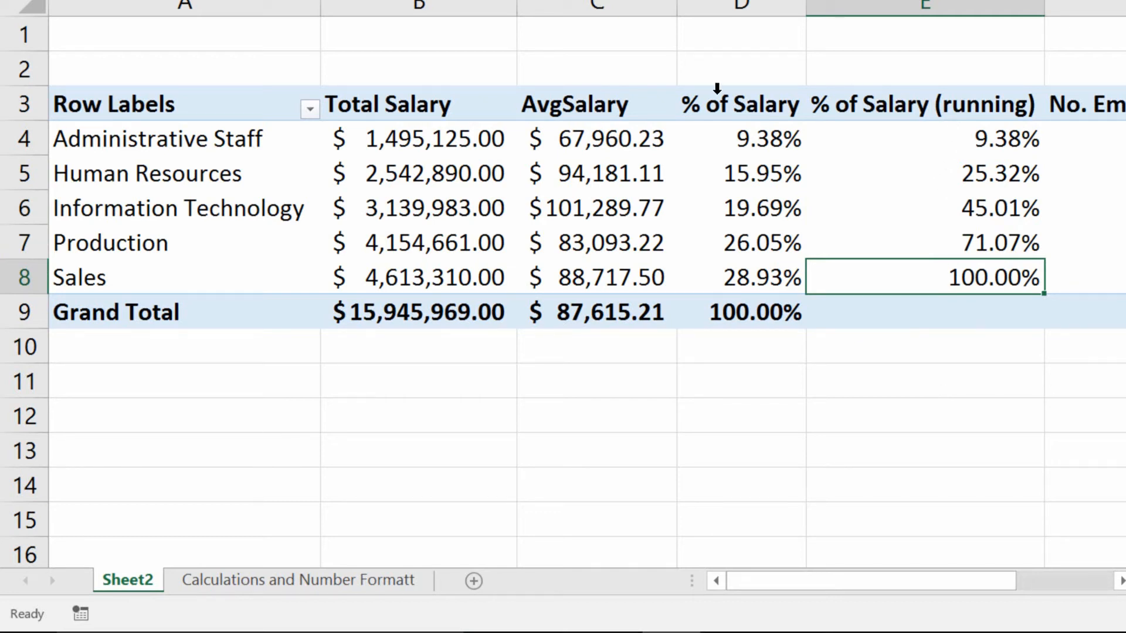
mouse_move(764, 191)
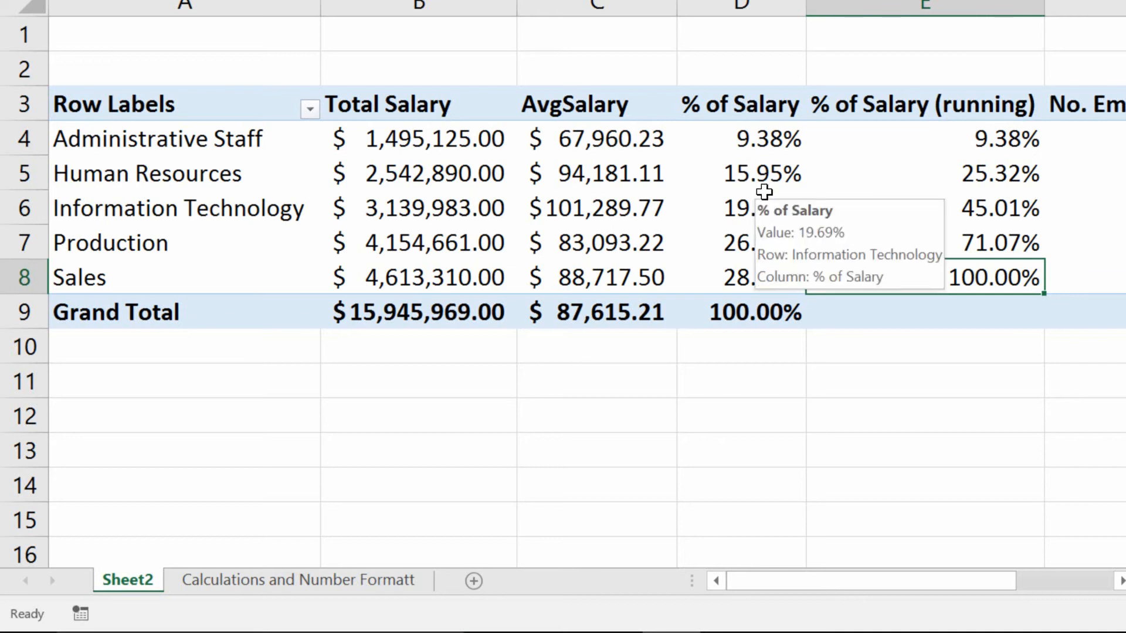